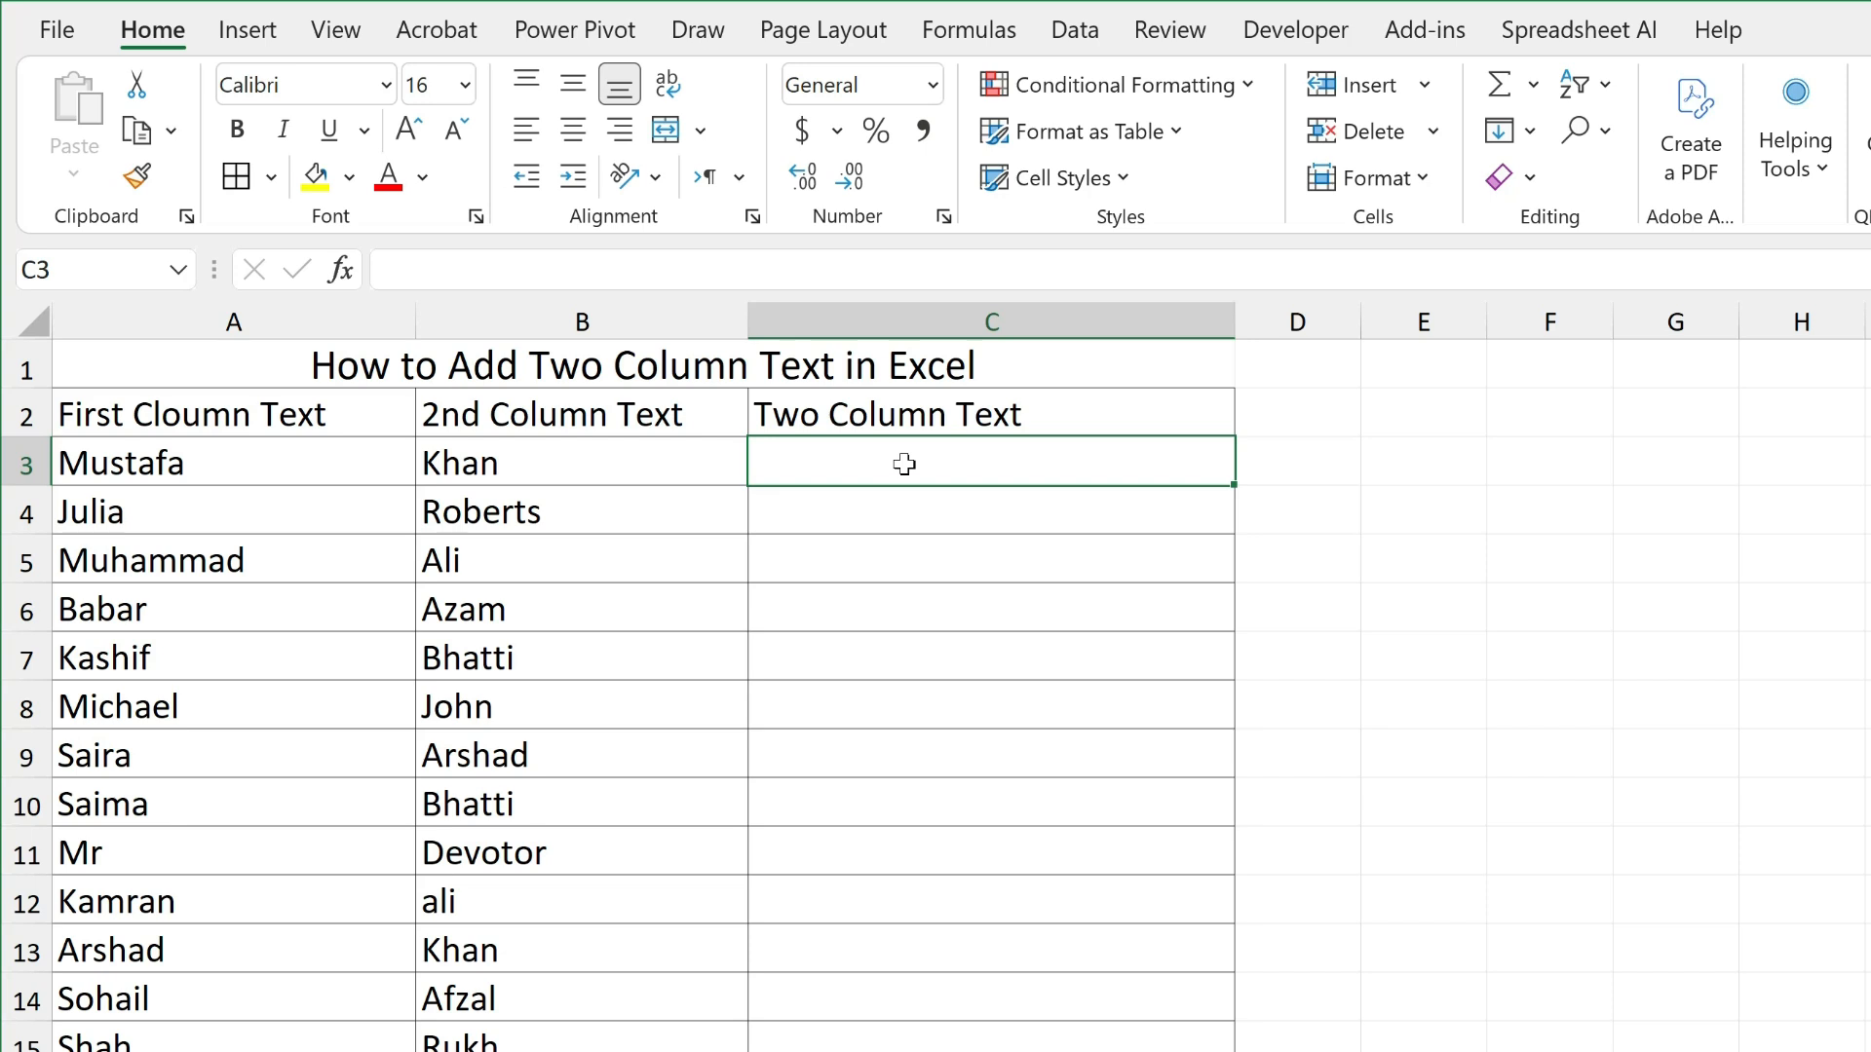
Enter the formula =A3 & " " & B3 in cell C3 to join the two text columns with a space.
text(=)
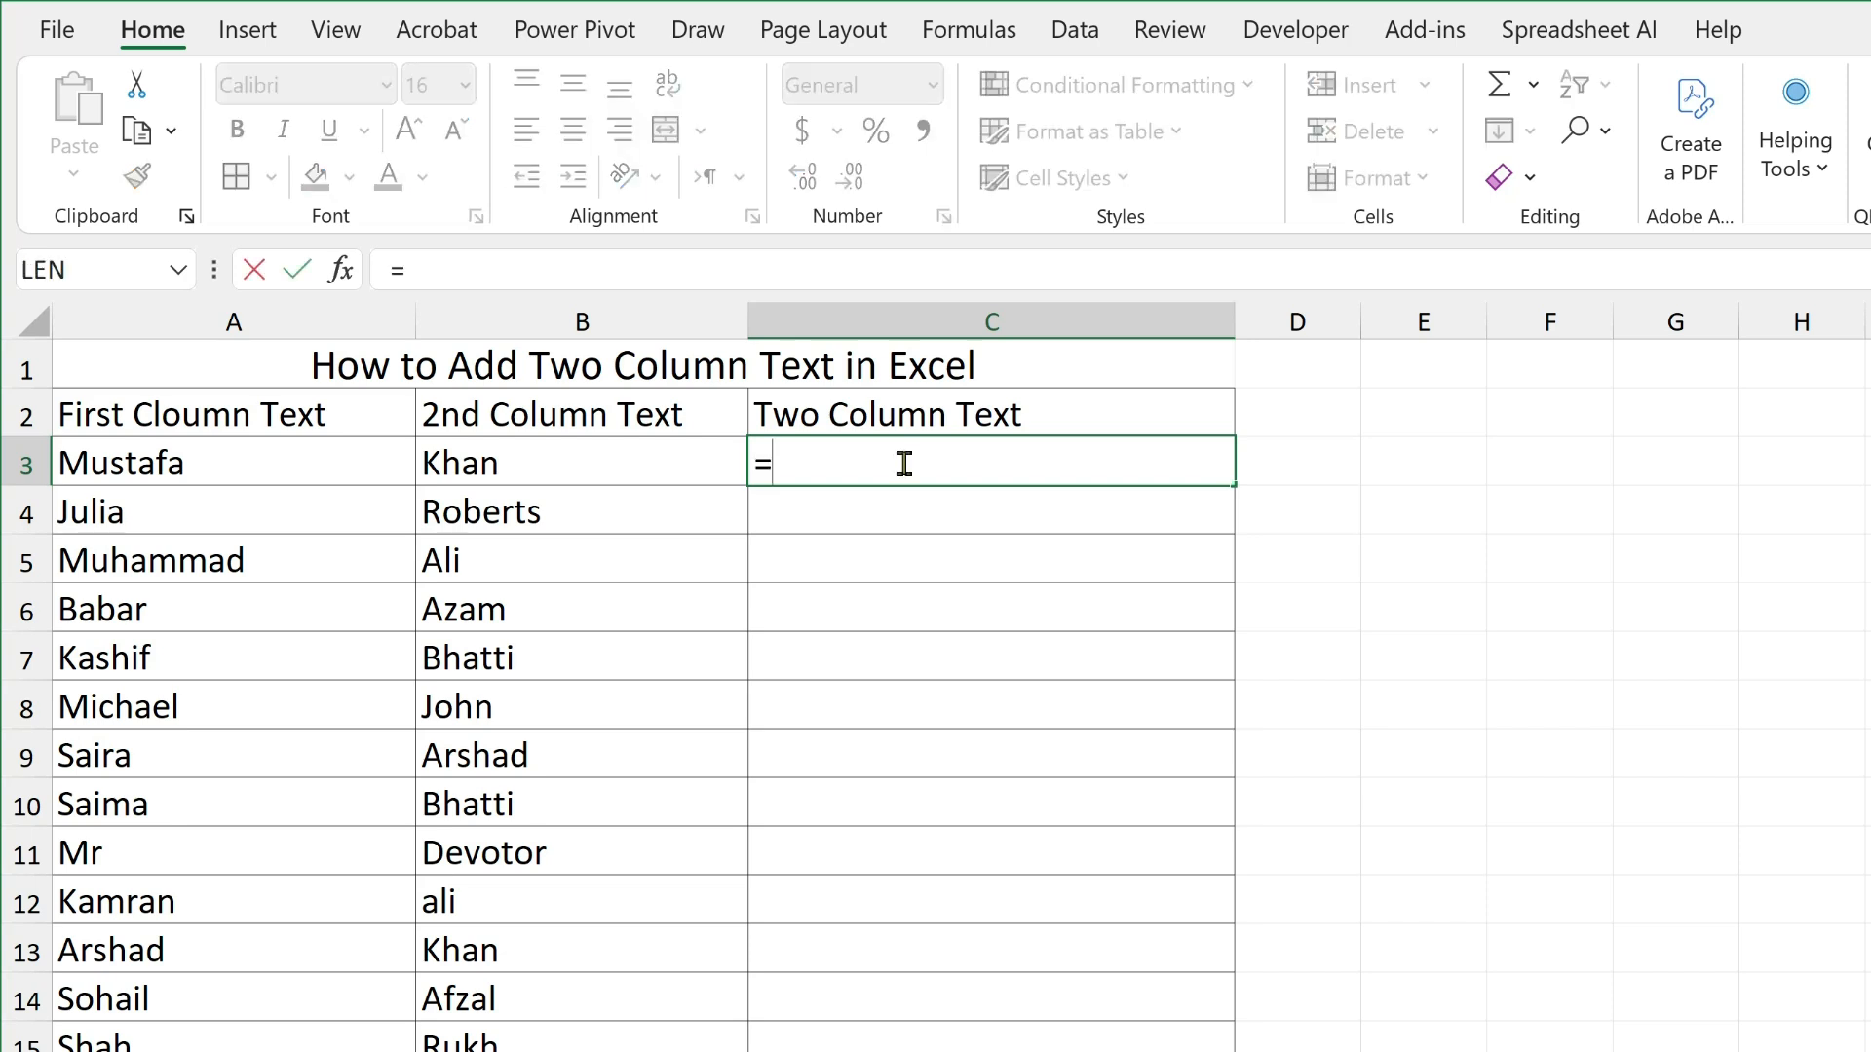
key(Left)
key(Left)
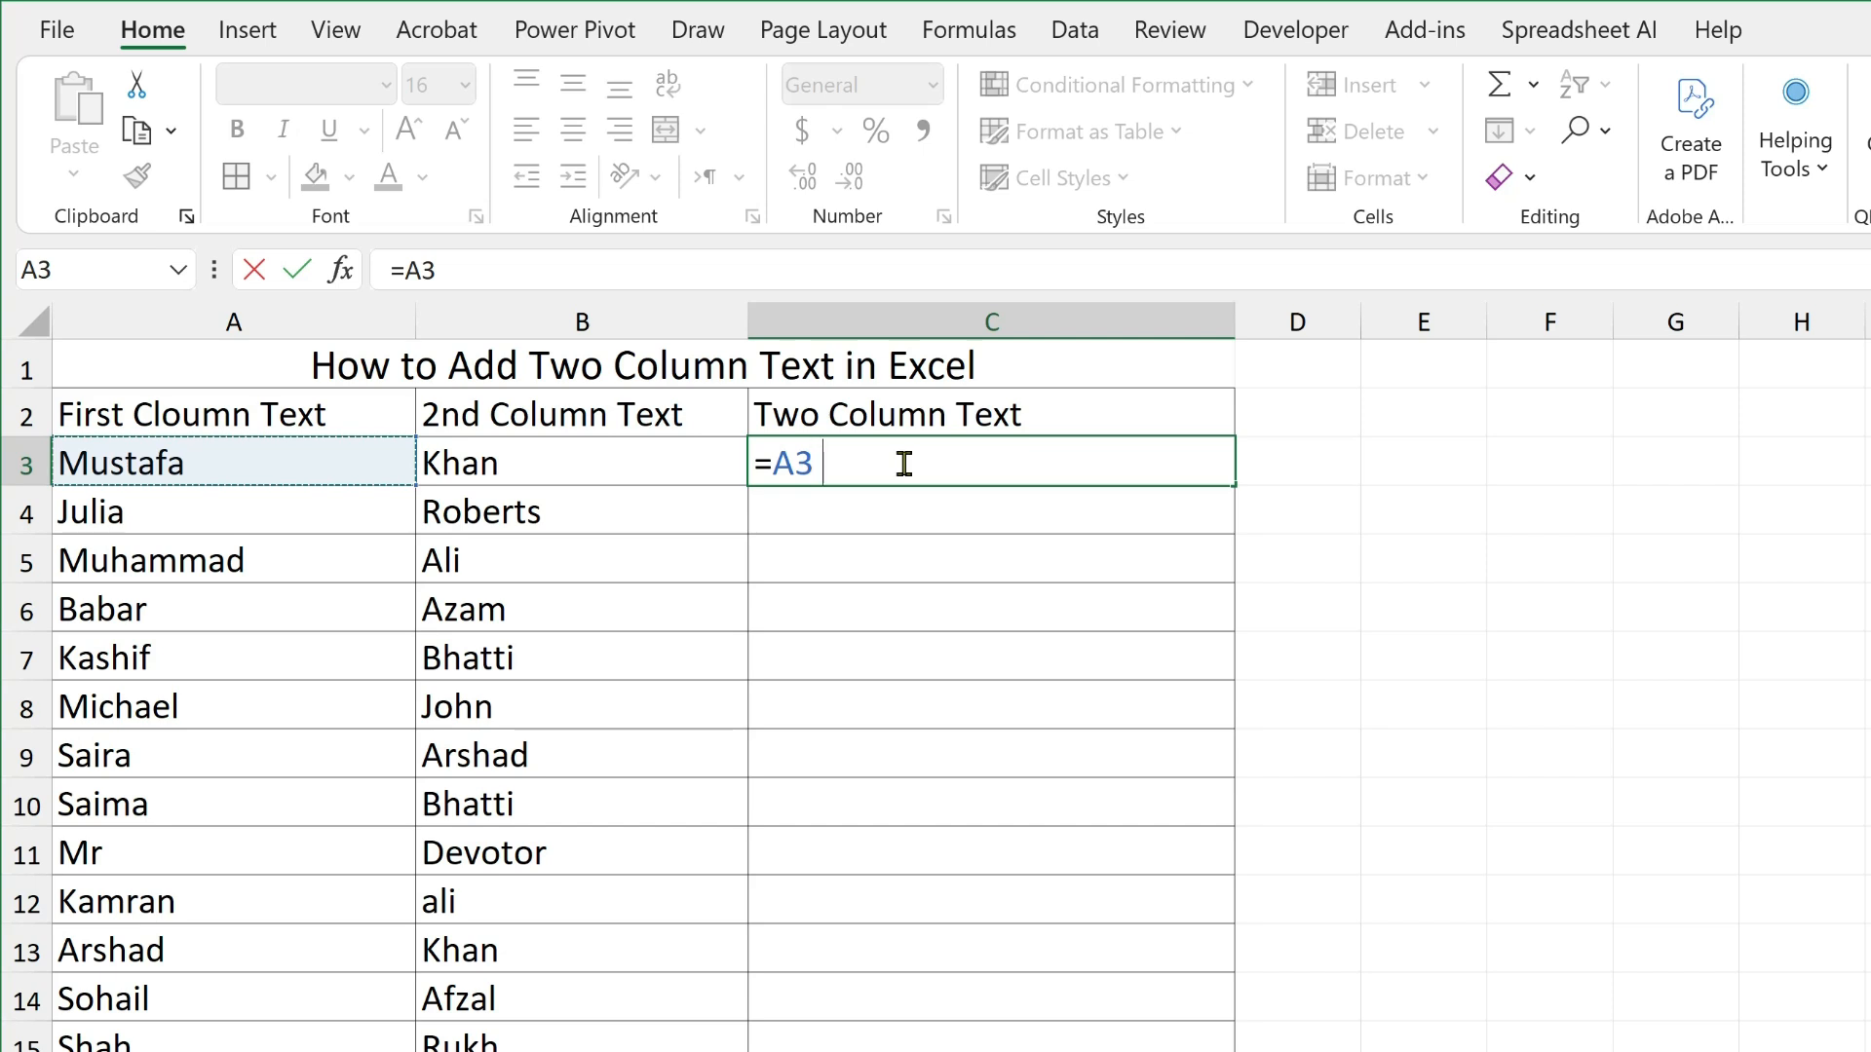
text(&)
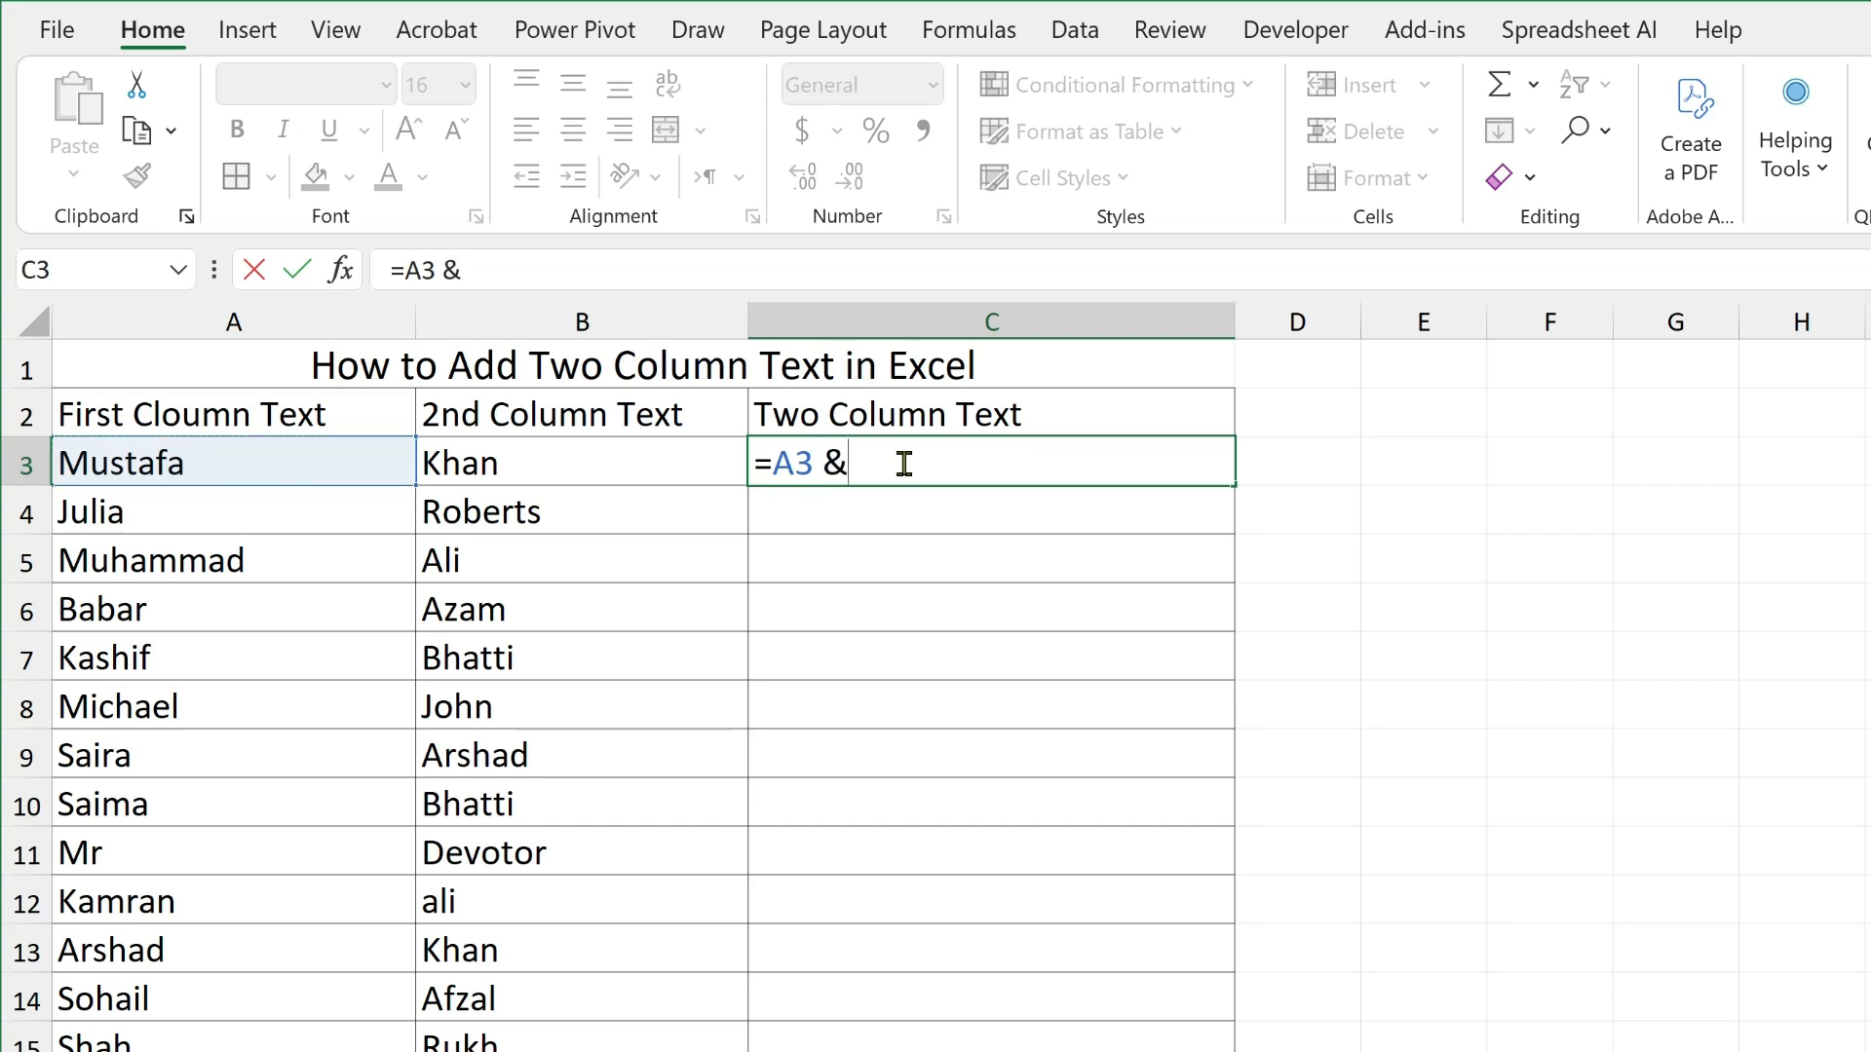
text( " " &)
click(565, 453)
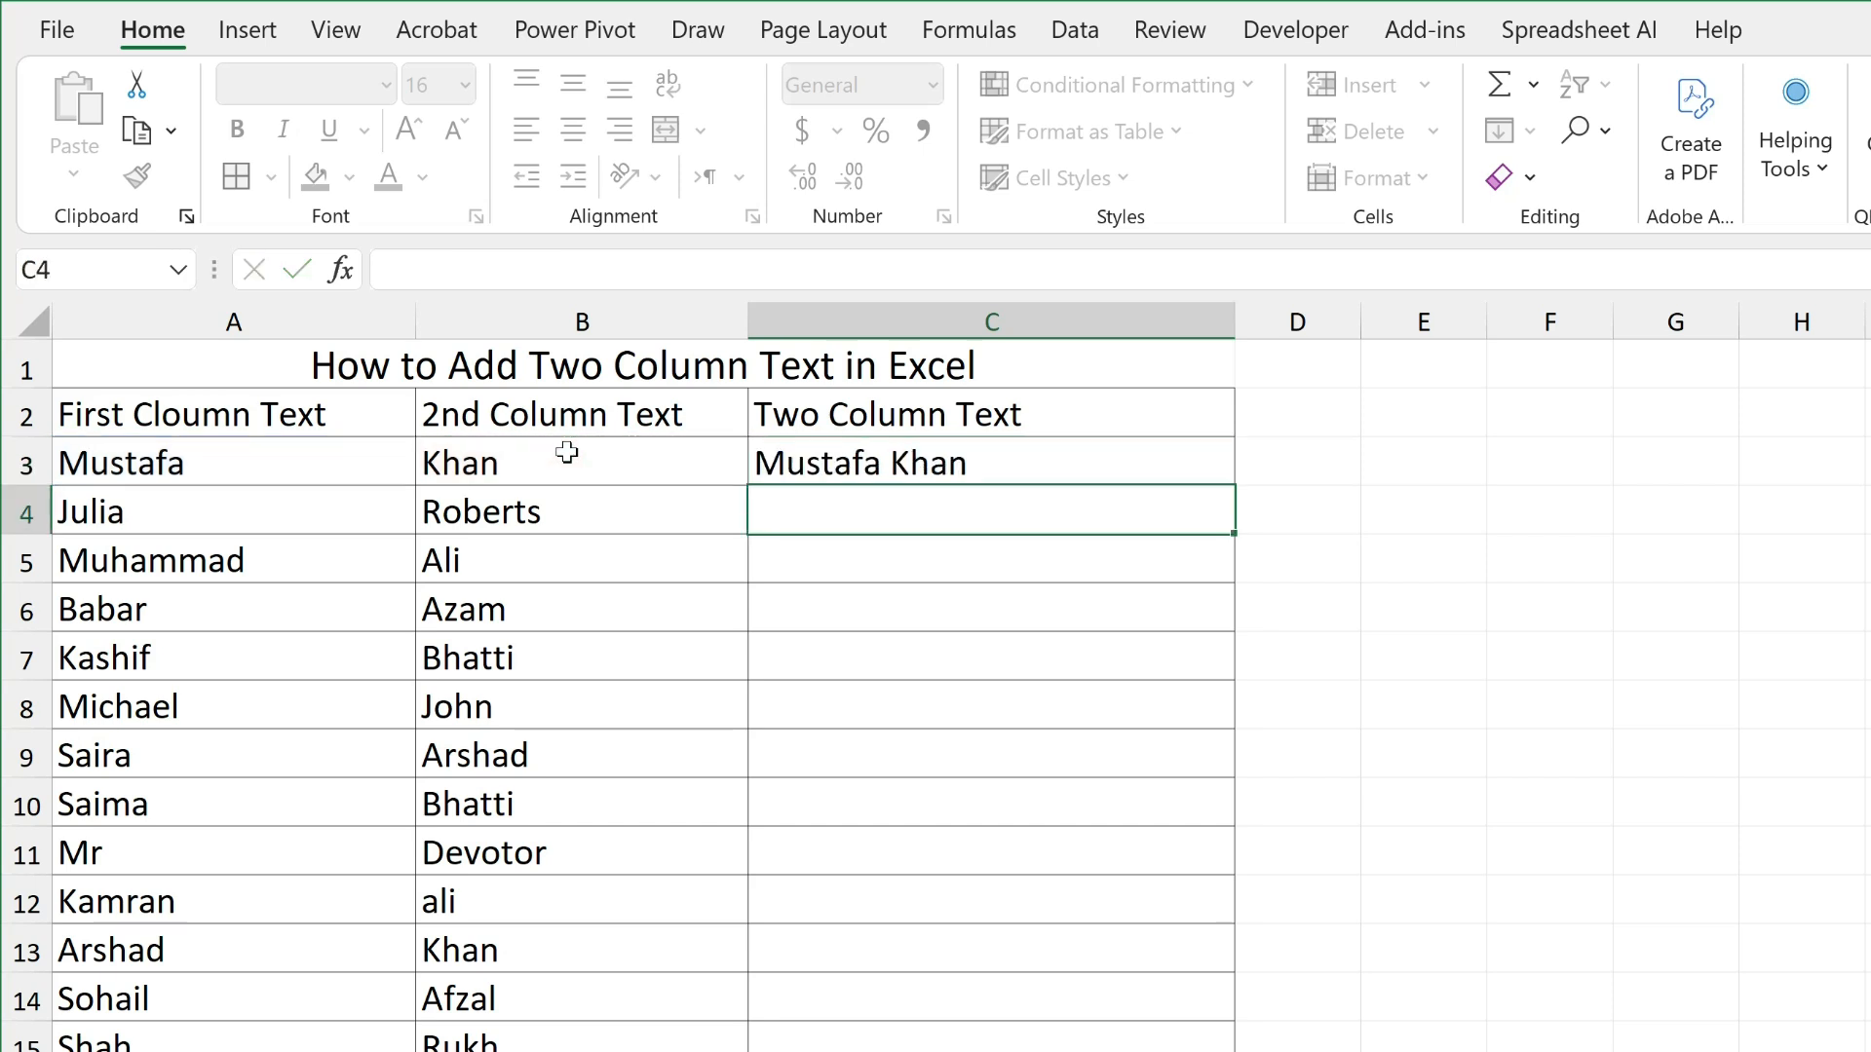
key(Return)
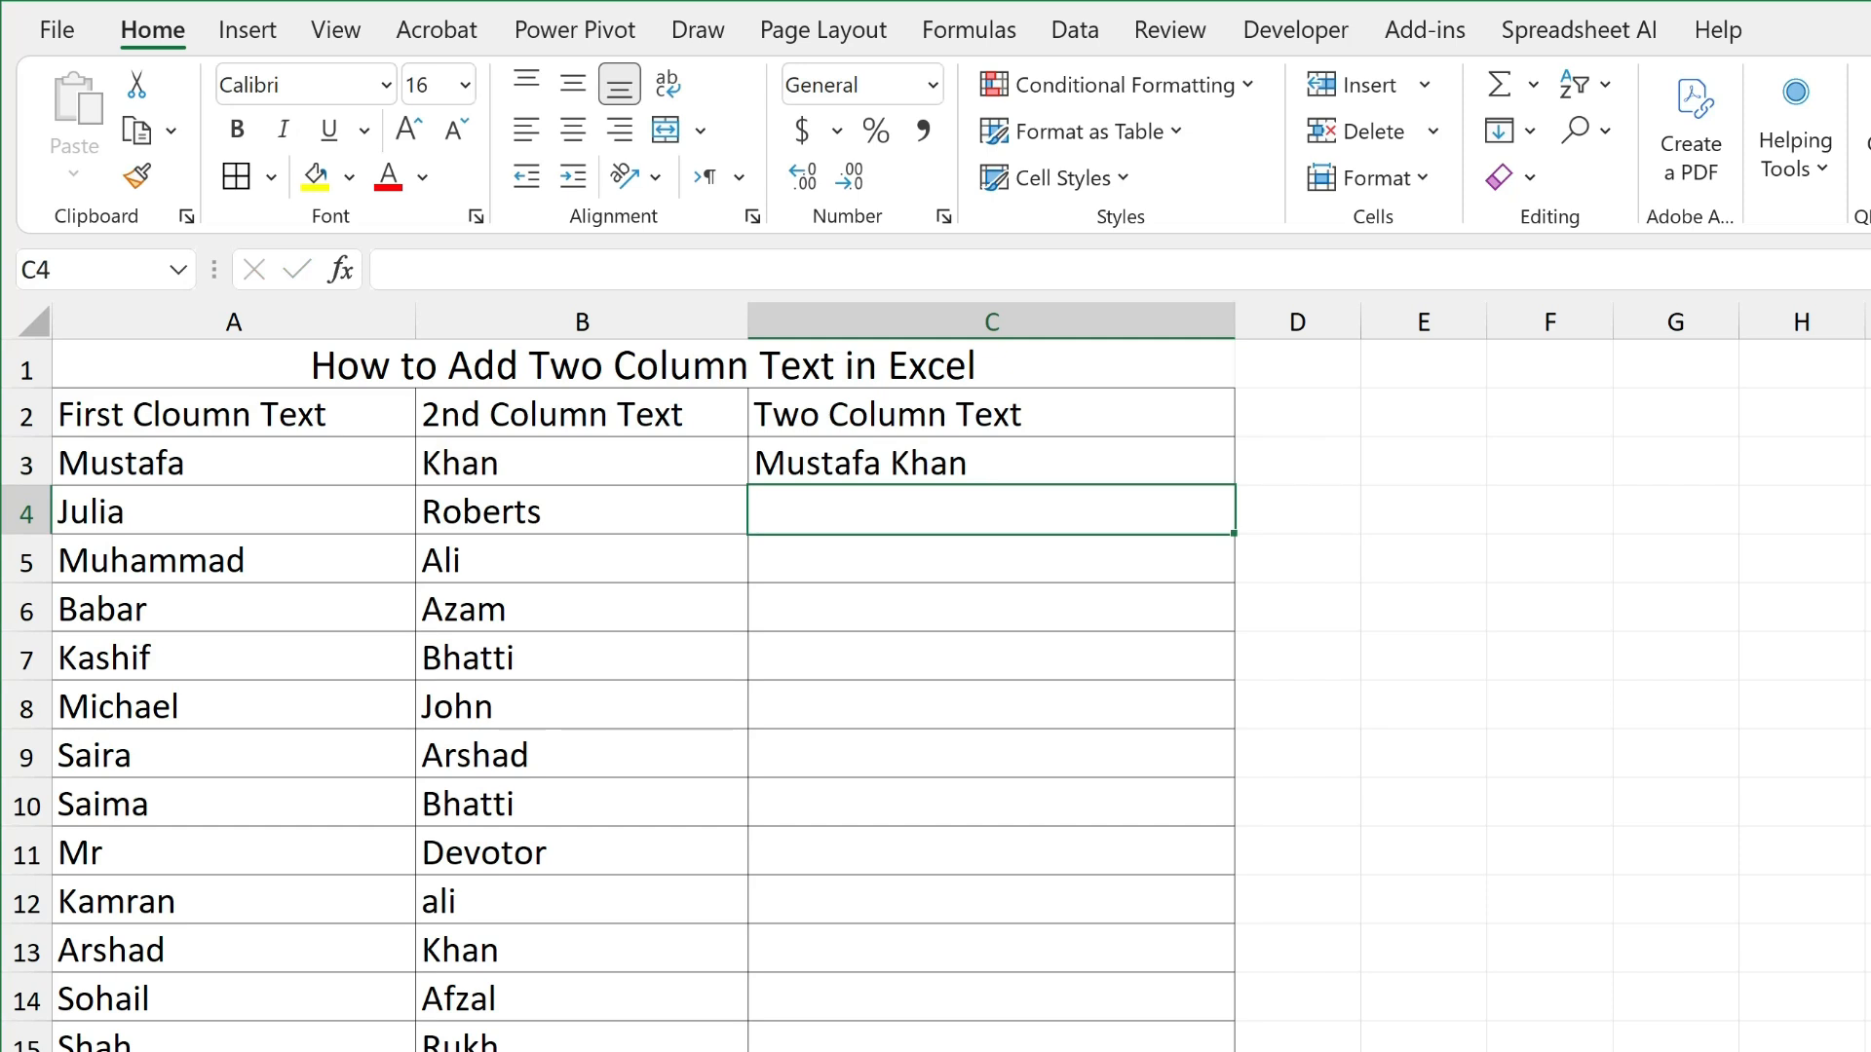
Fill the C3 ampersand formula down the Two Column Text column to the end of the list.
scroll(1120, 584, down, 1)
scroll(1086, 522, up, 1)
click(960, 472)
double_click(1230, 486)
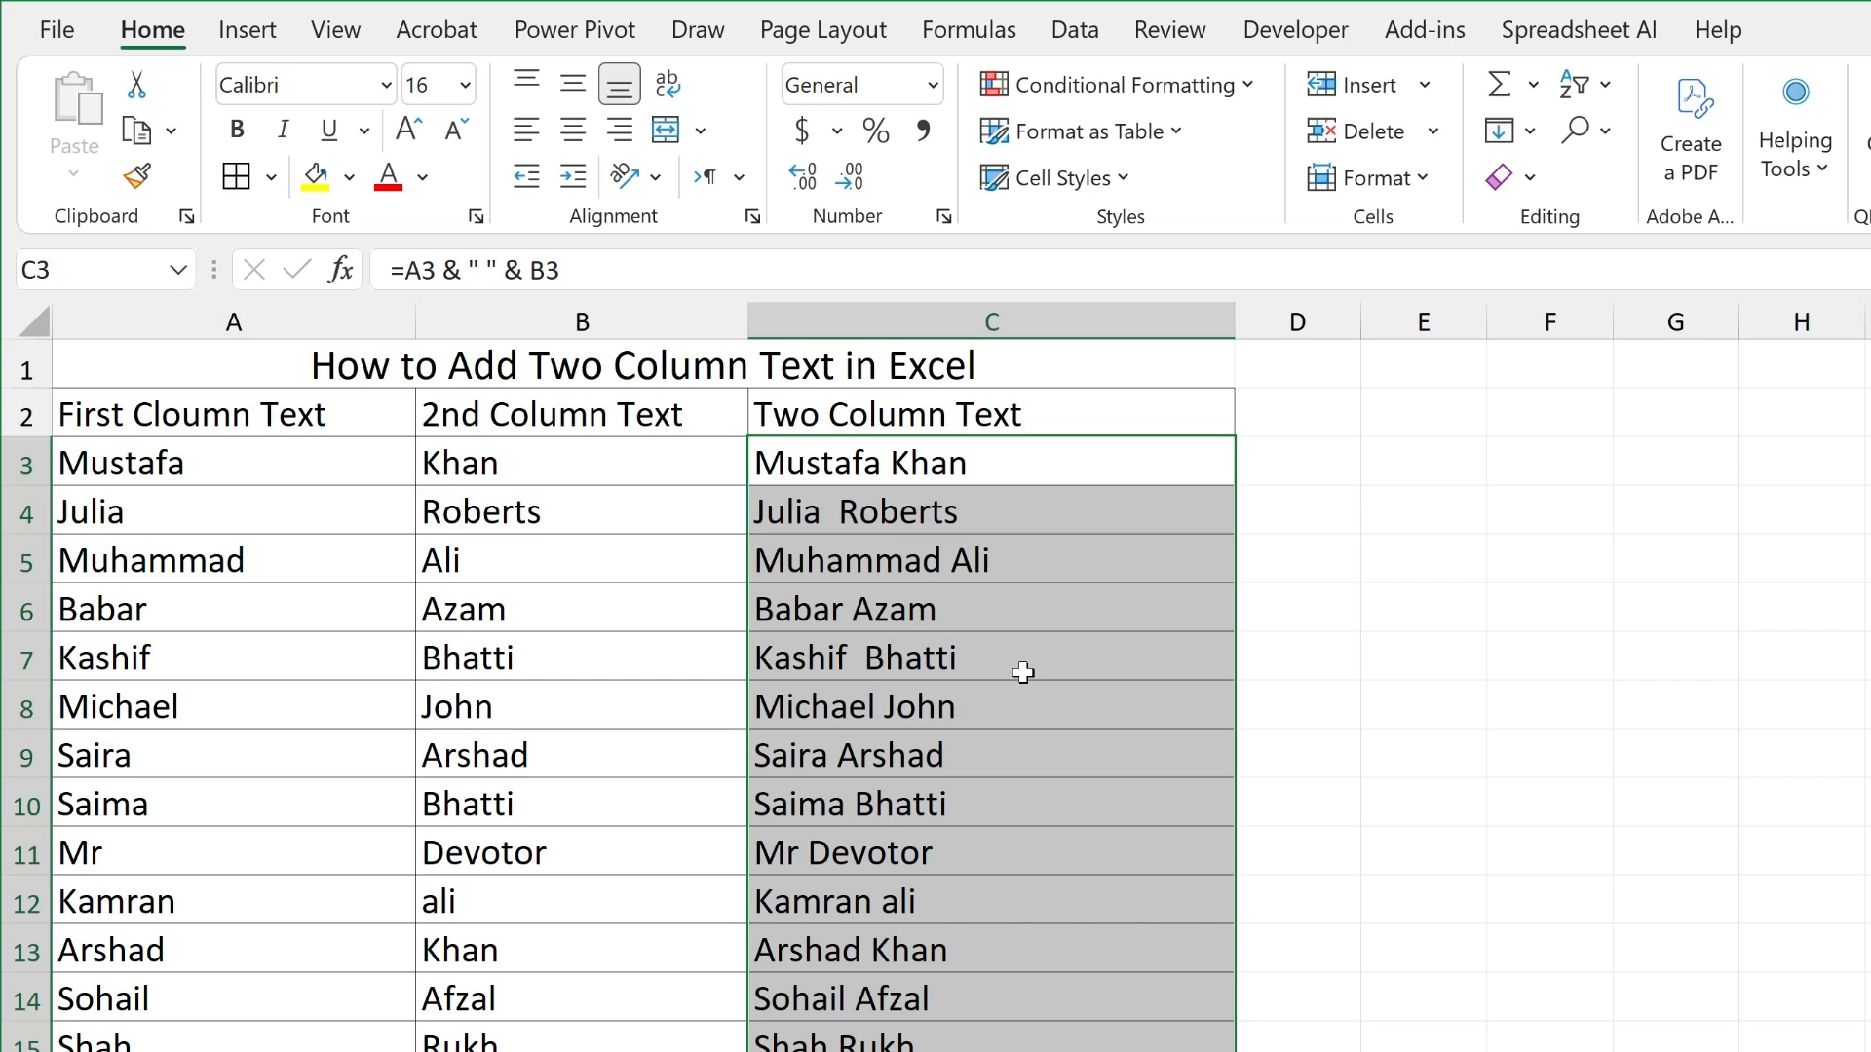
Clear the filled results from the Two Column Text column and return to cell C3.
drag(1116, 455, 1111, 1051)
key(Delete)
click(960, 509)
click(934, 456)
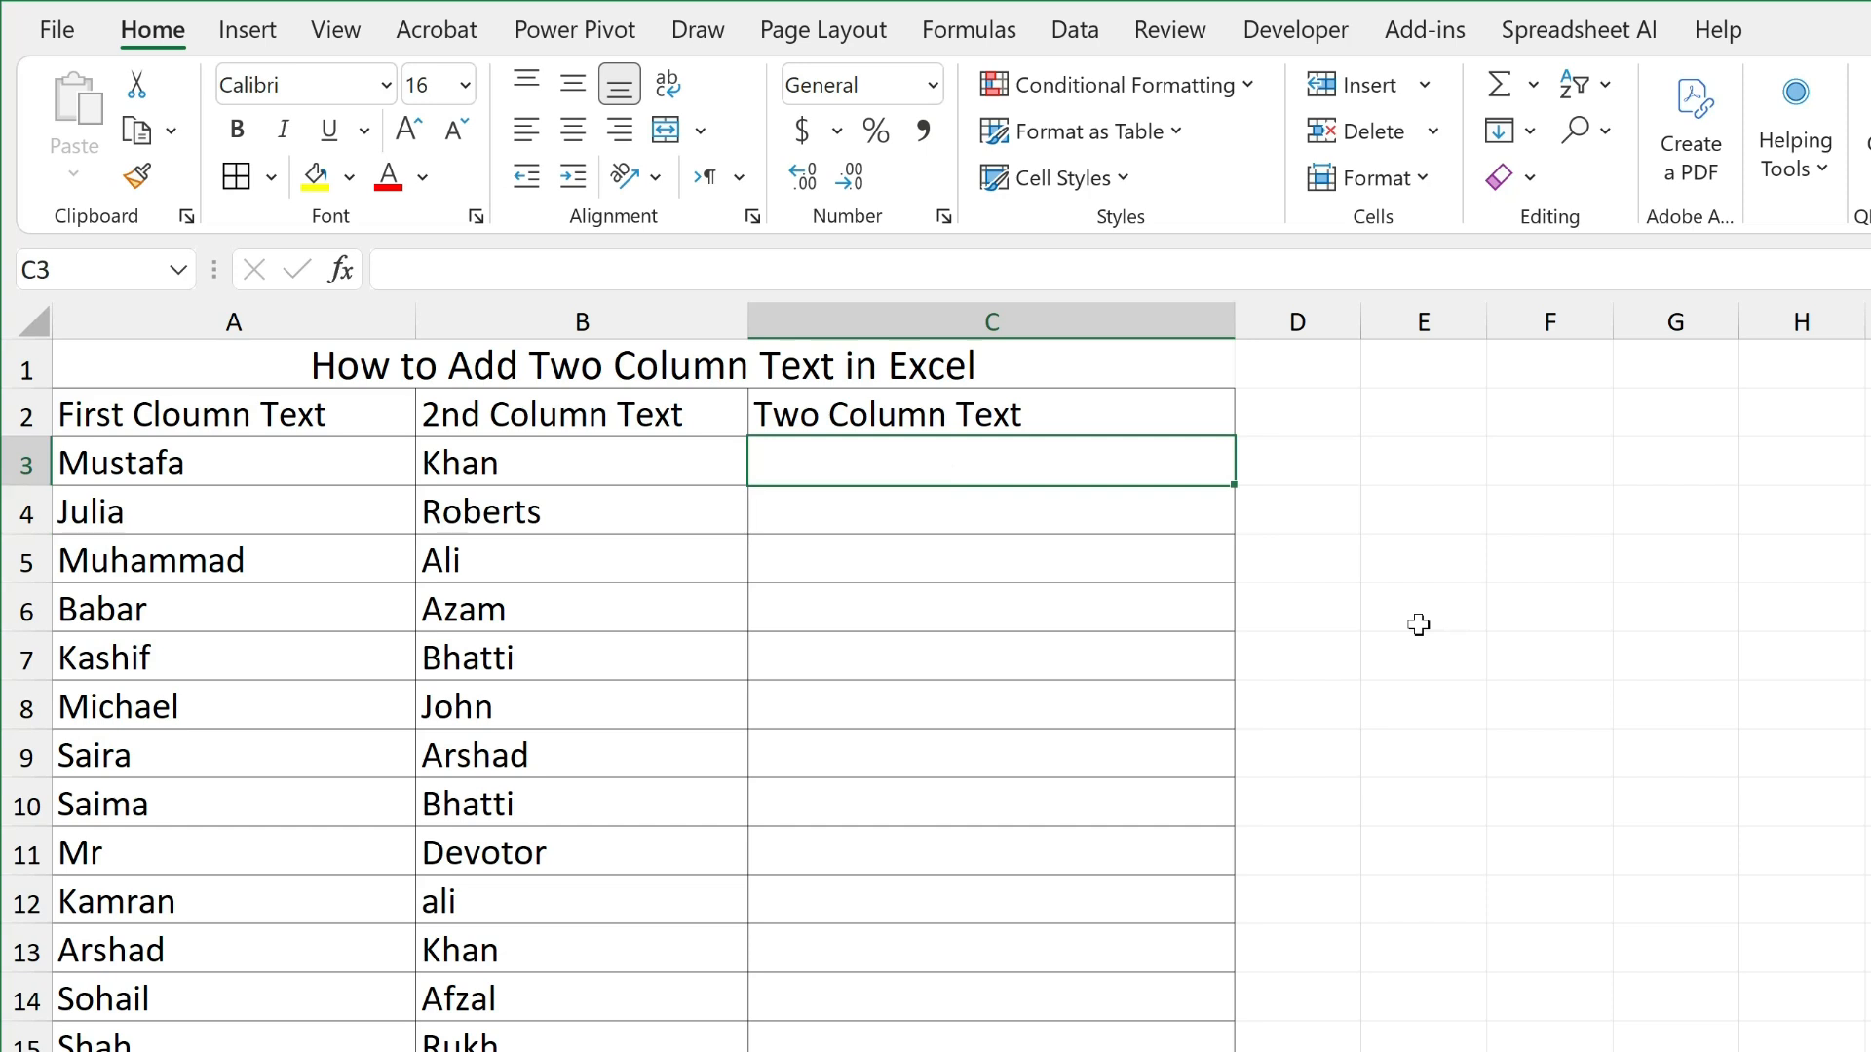
Enter the formula =CONCATENATE(A3, " ", B3) in cell C3.
text(=)
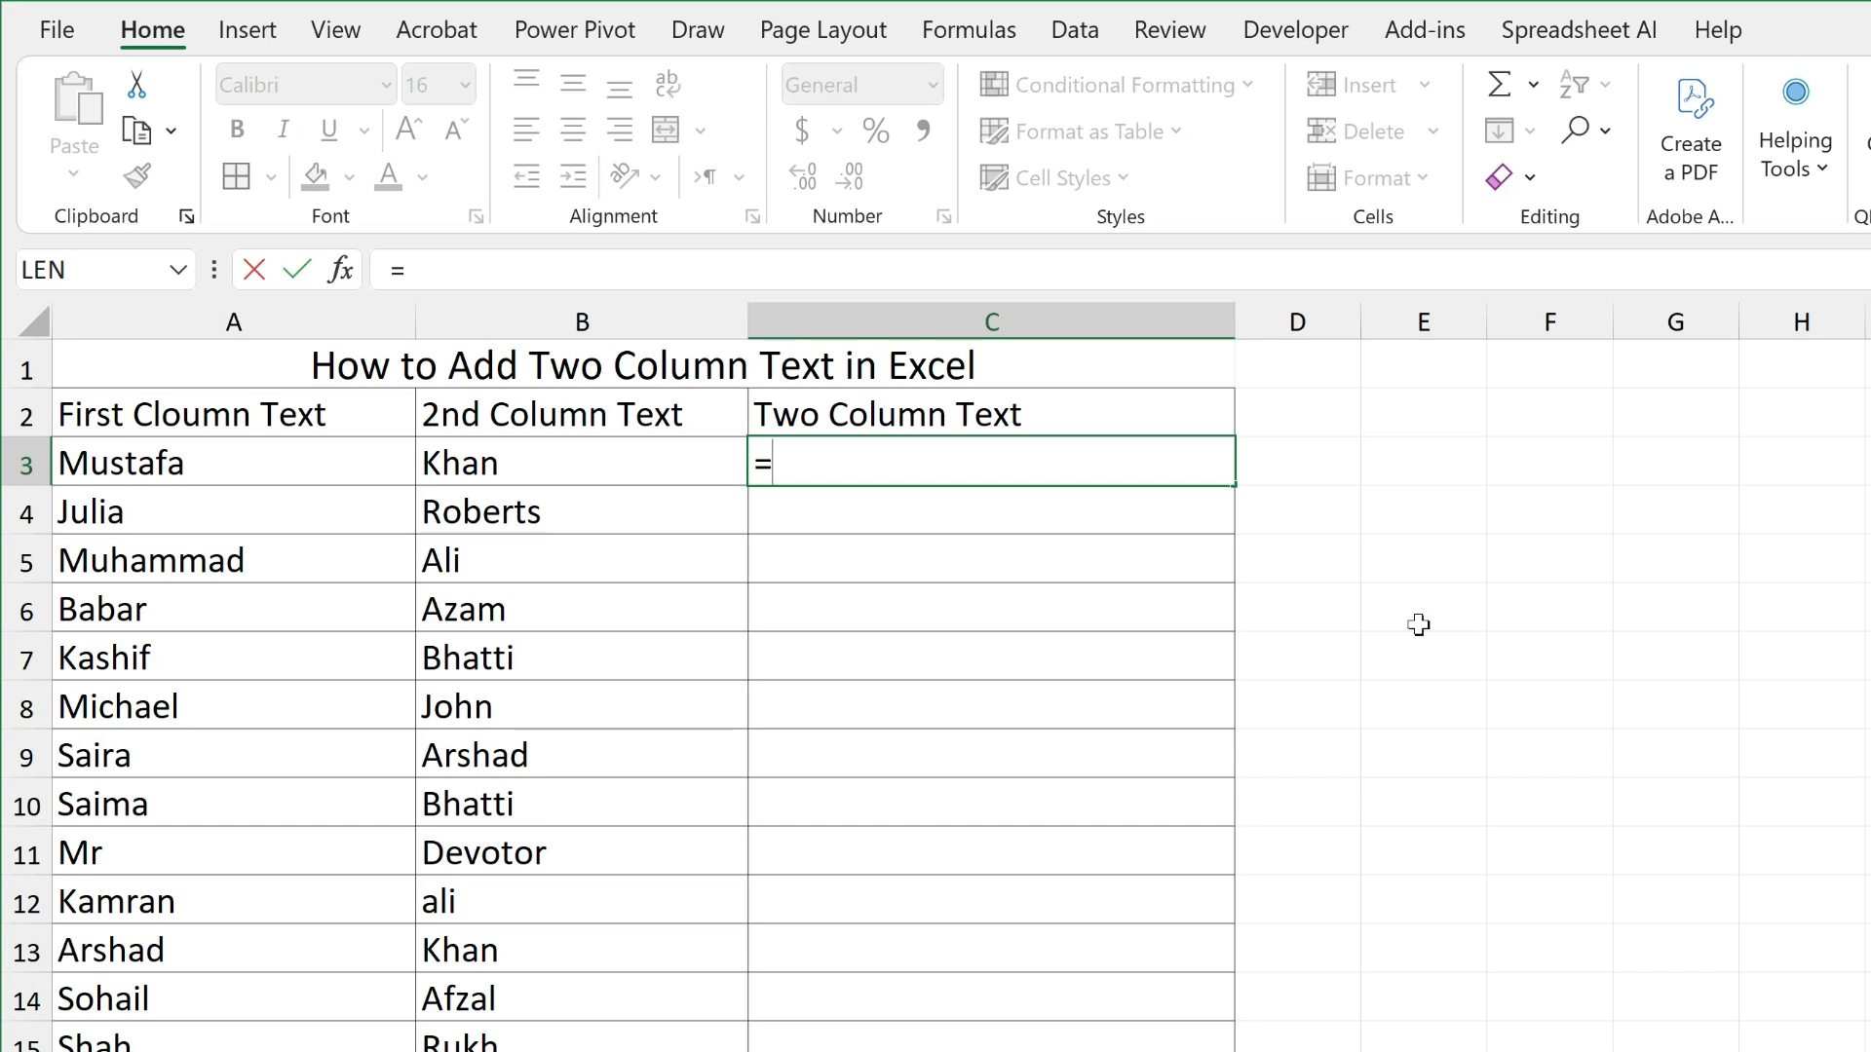
text(con)
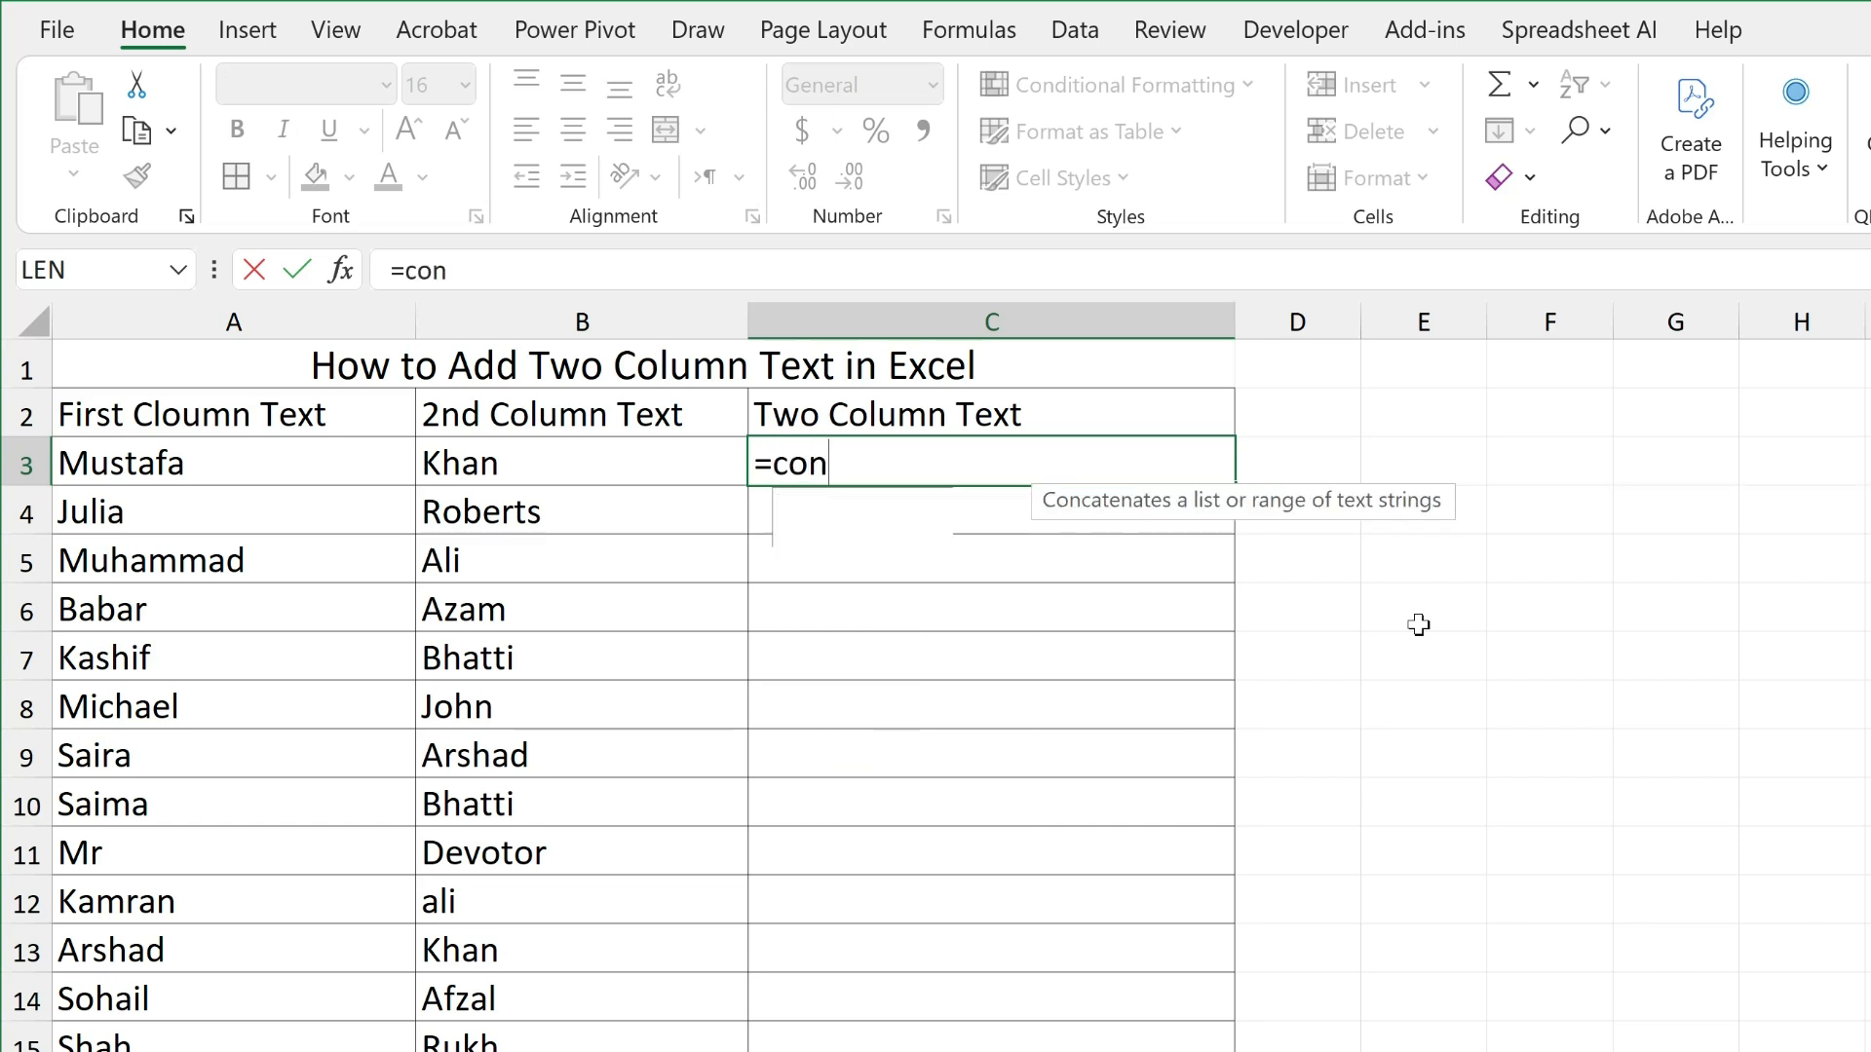
text(catenate)
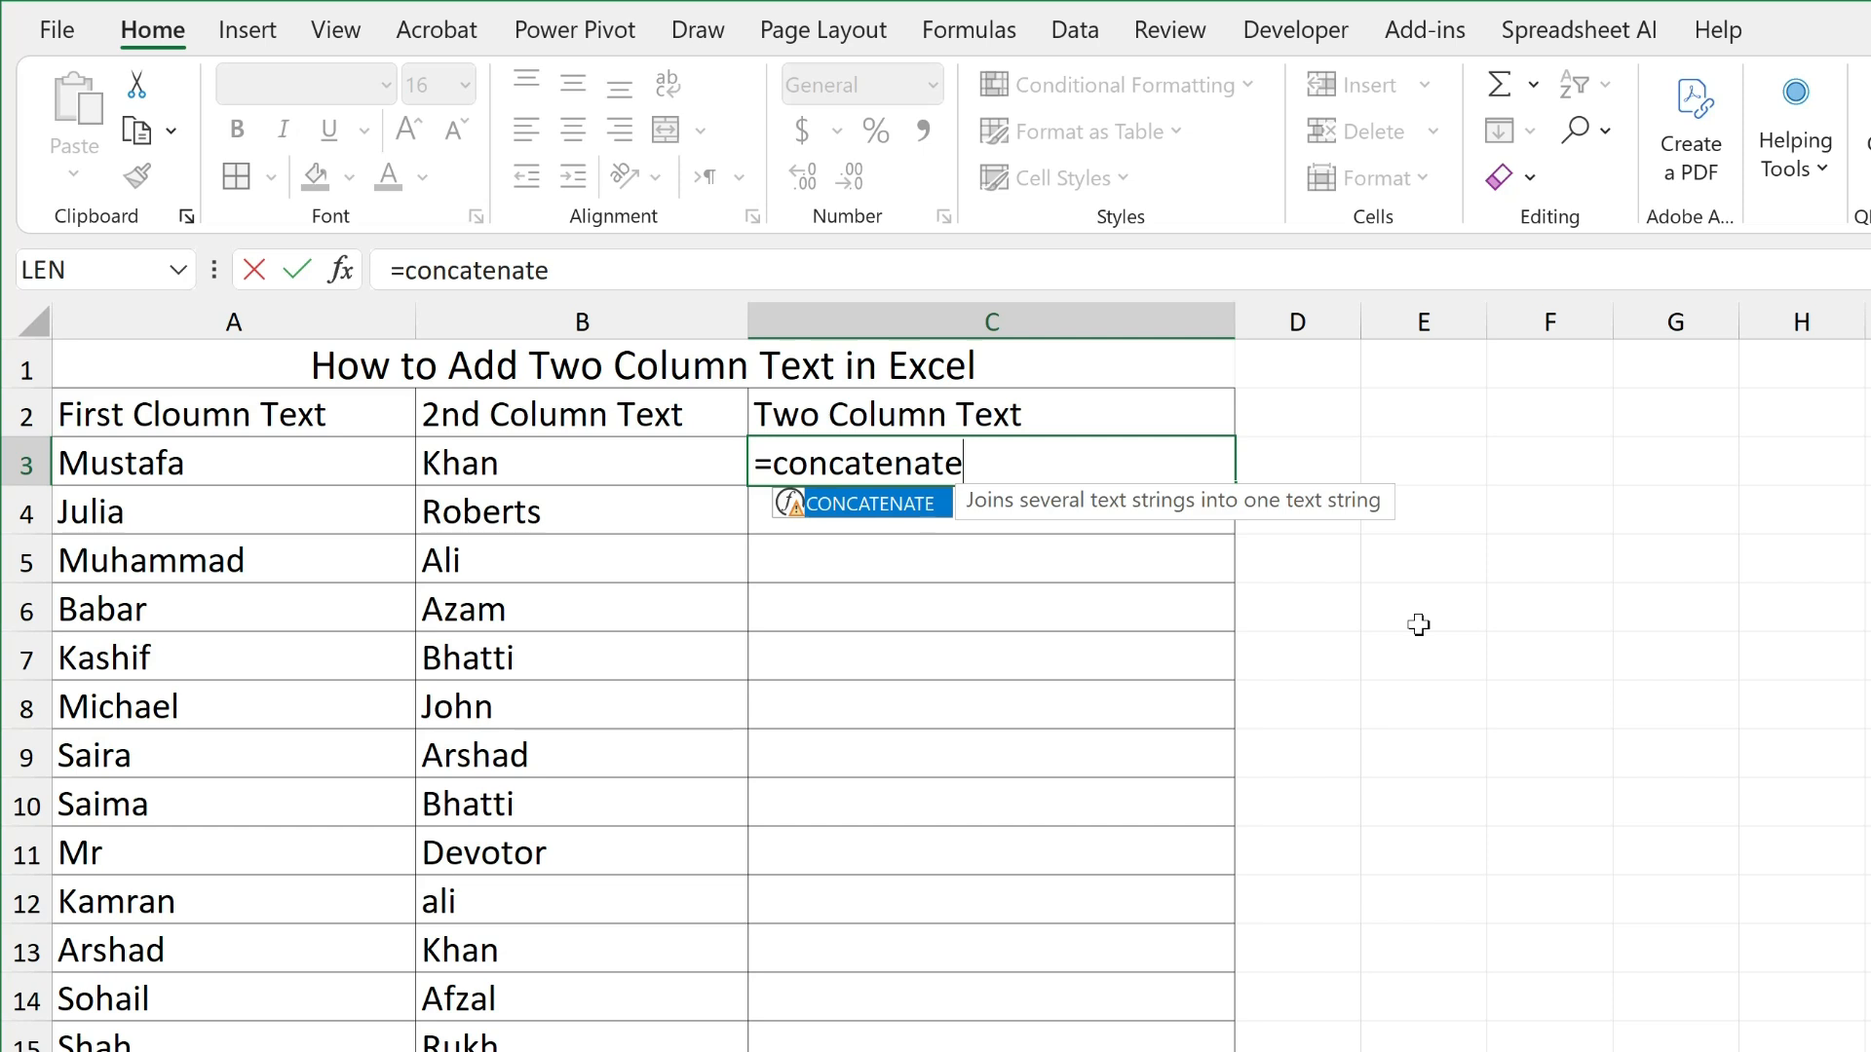
text(()
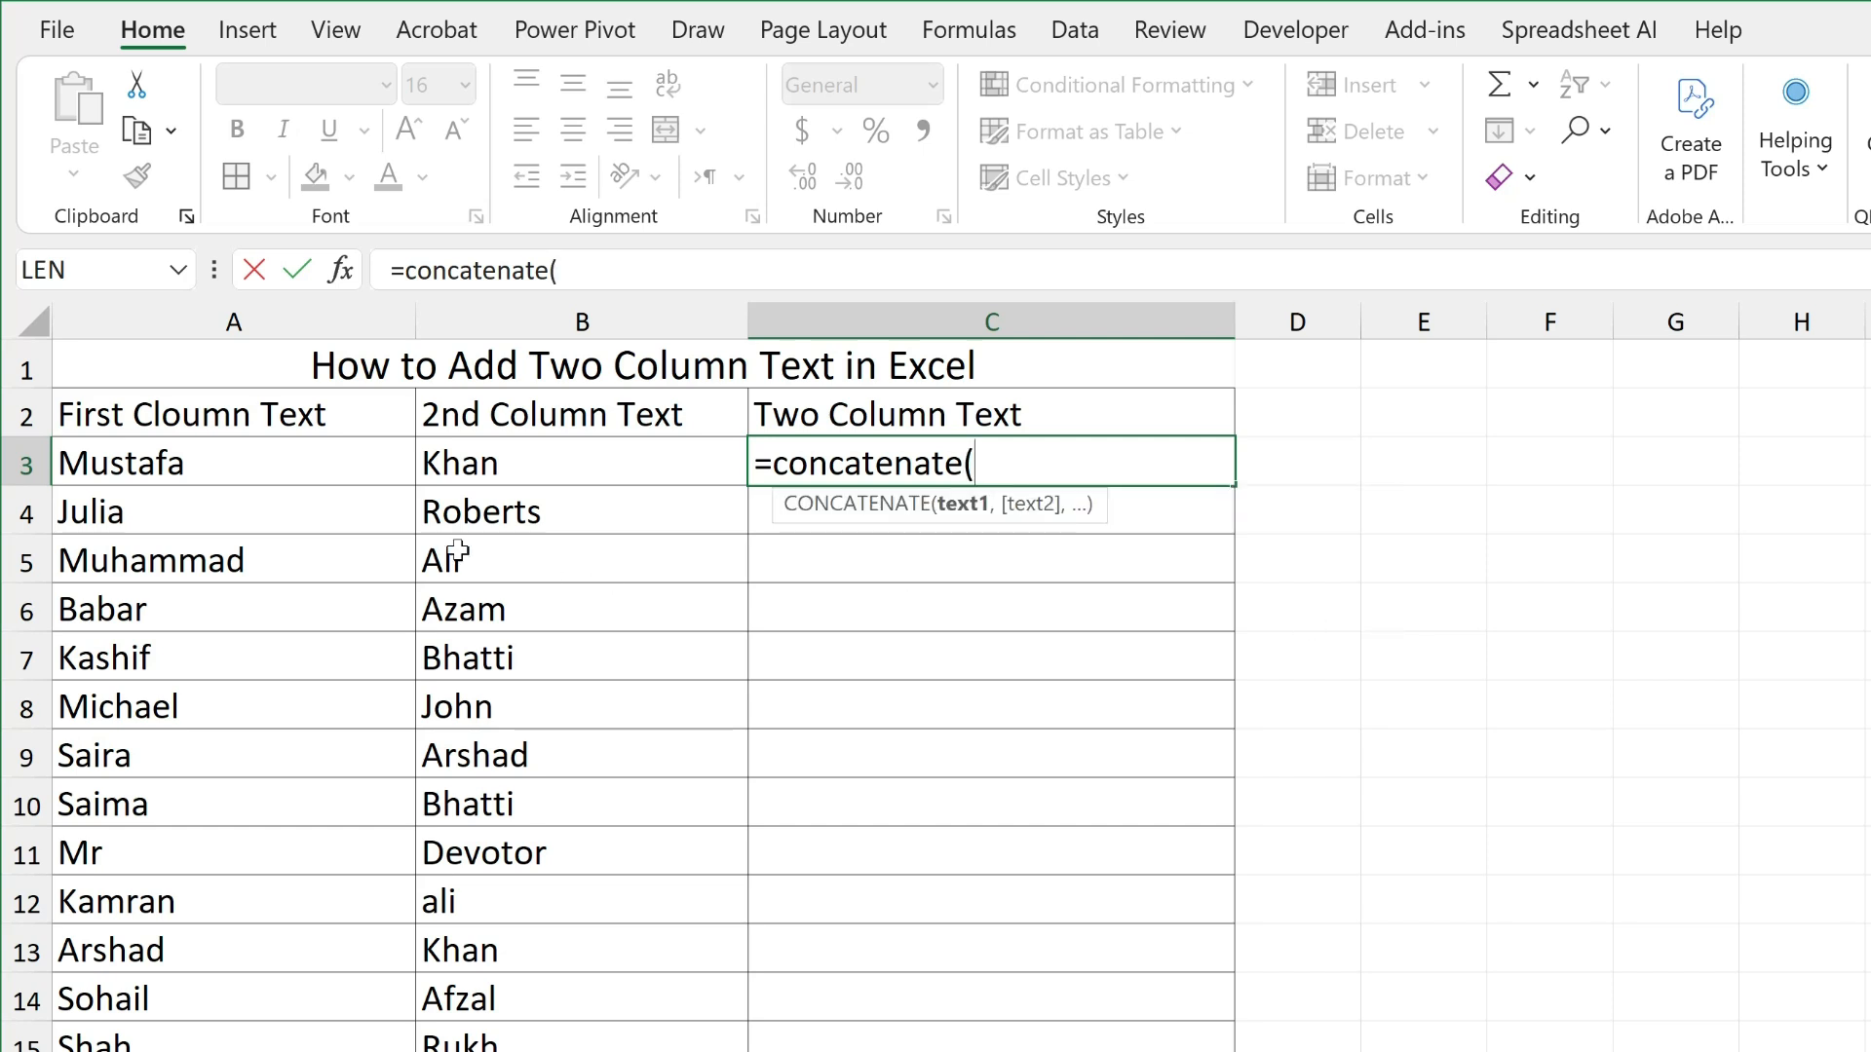
click(264, 470)
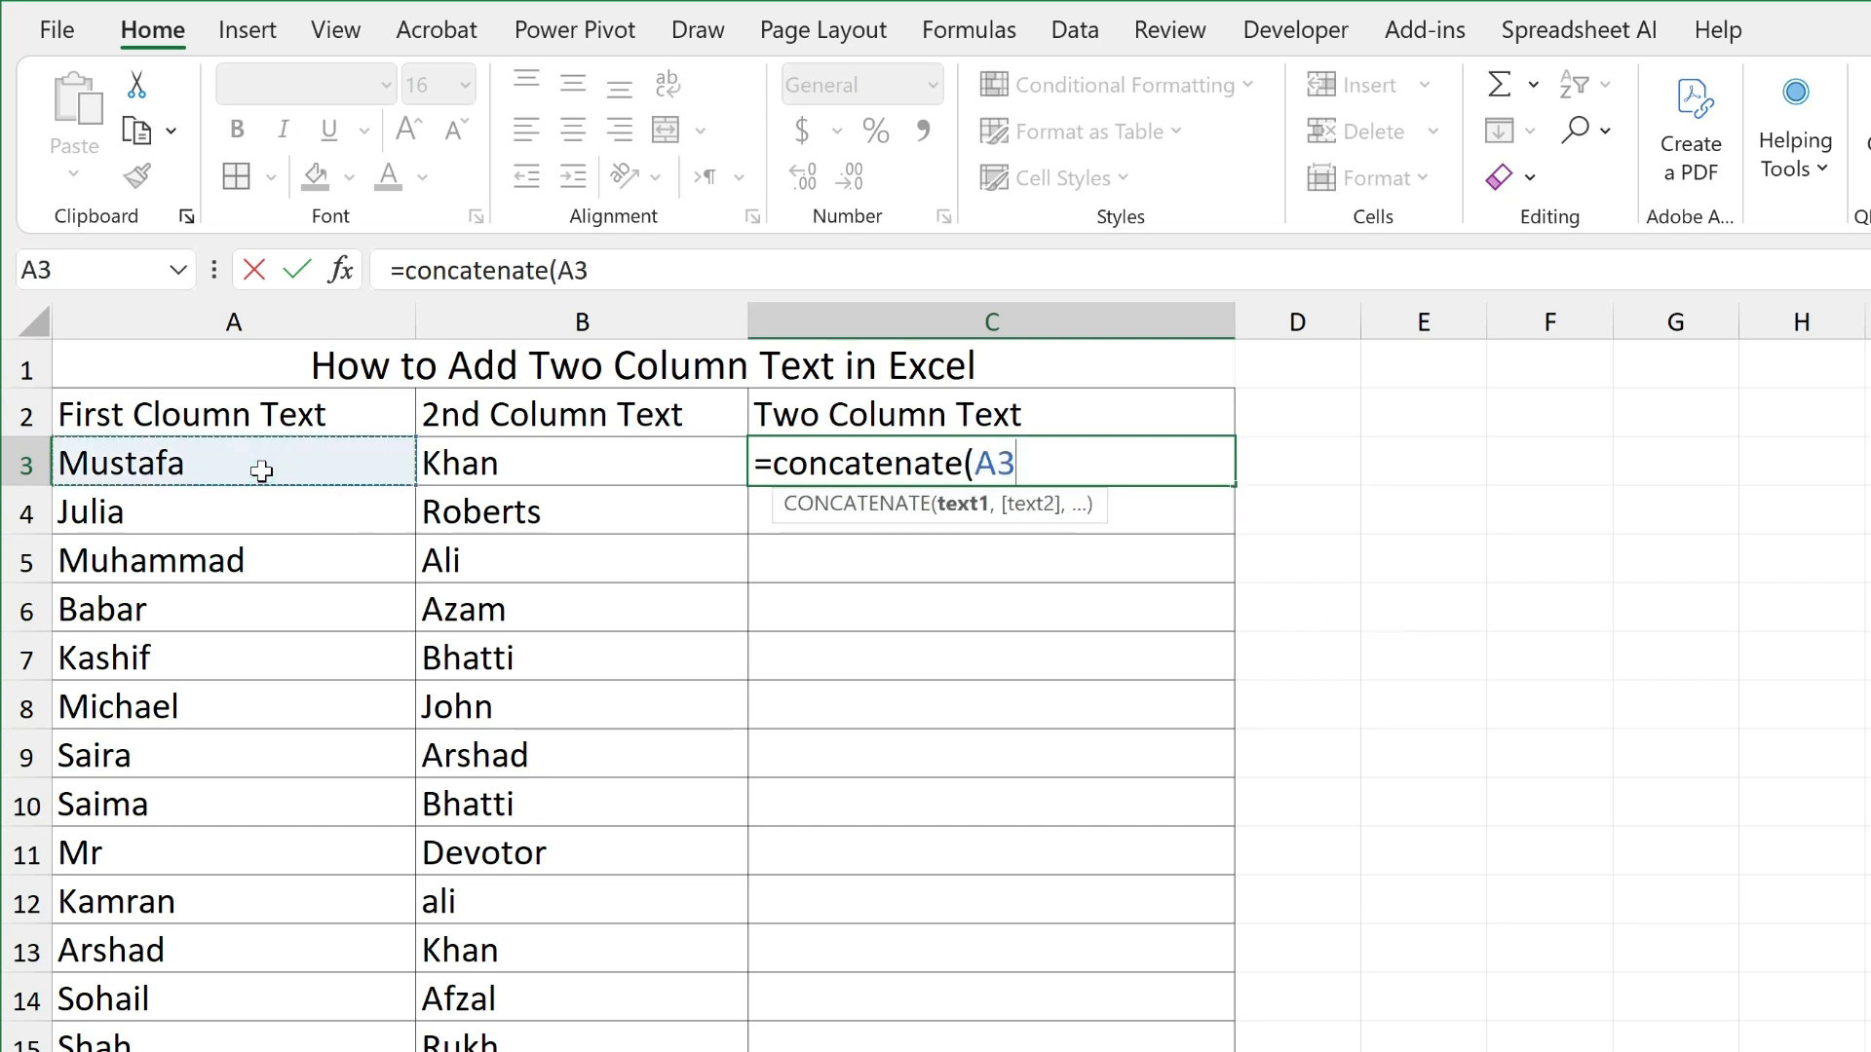
text(, )
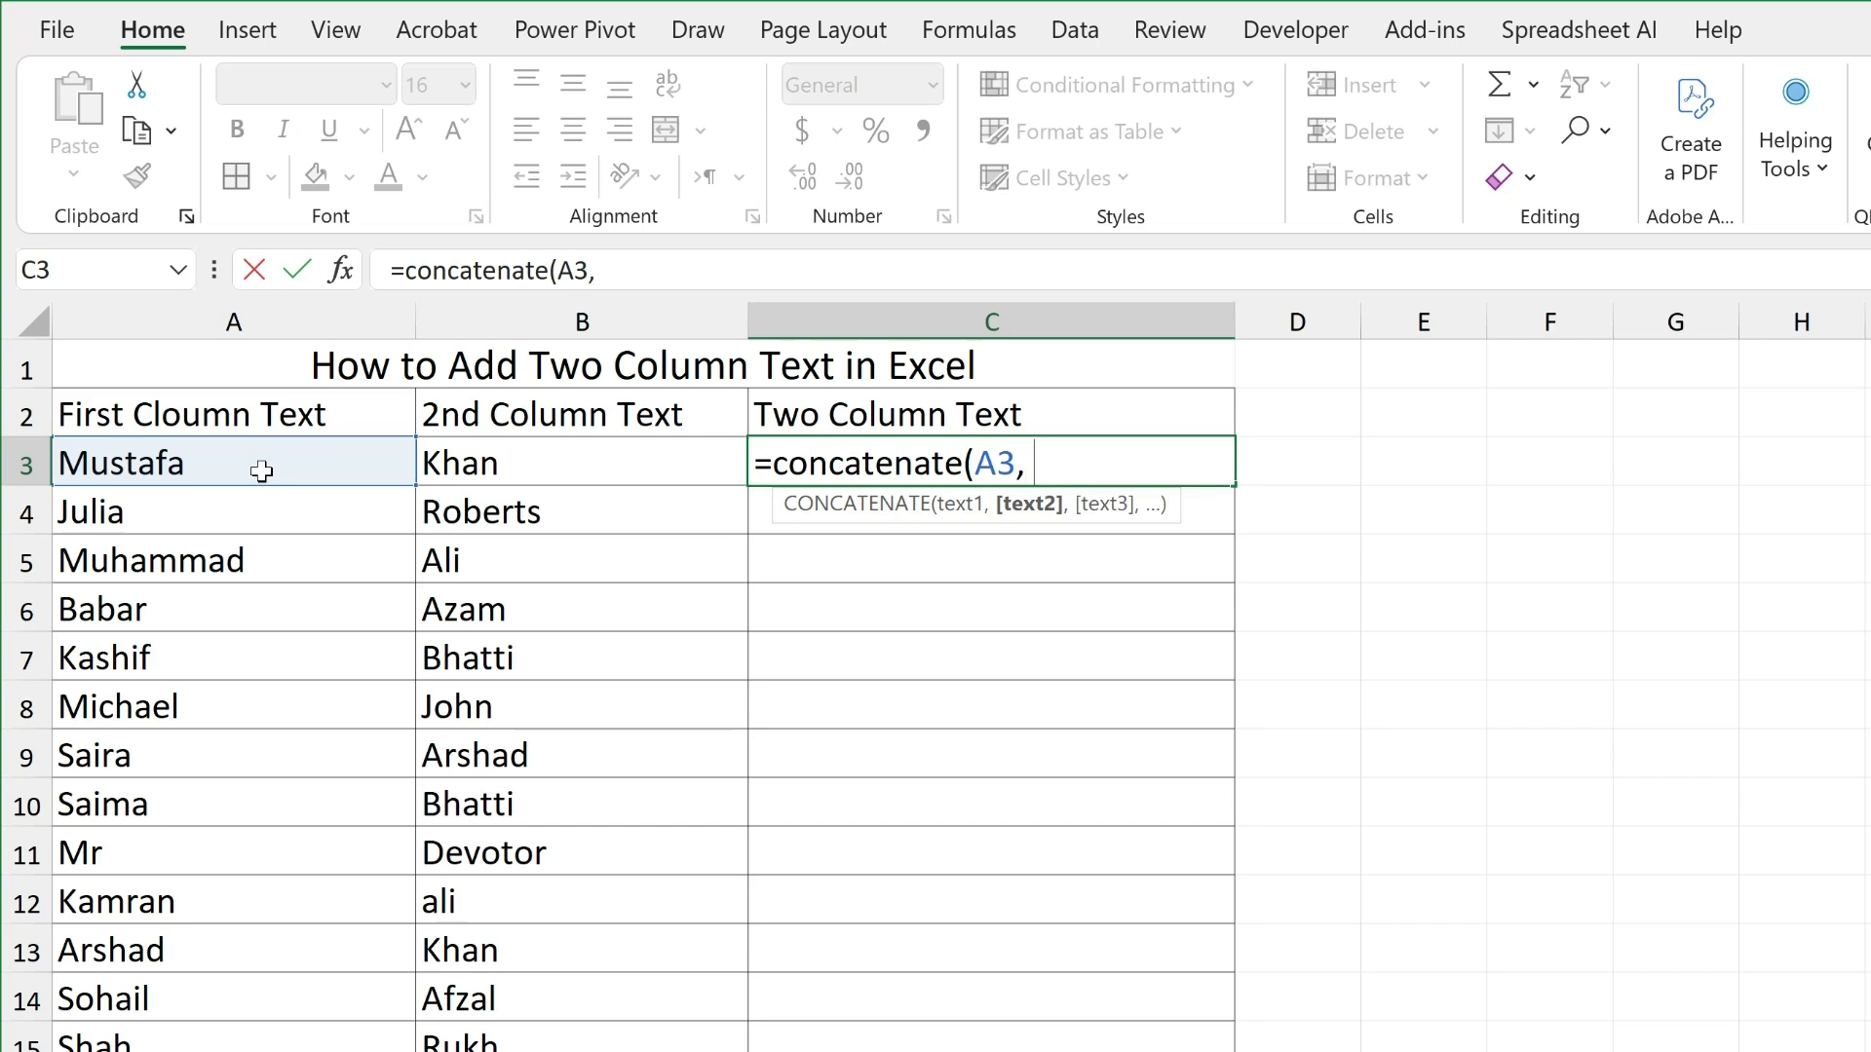
text(" ",)
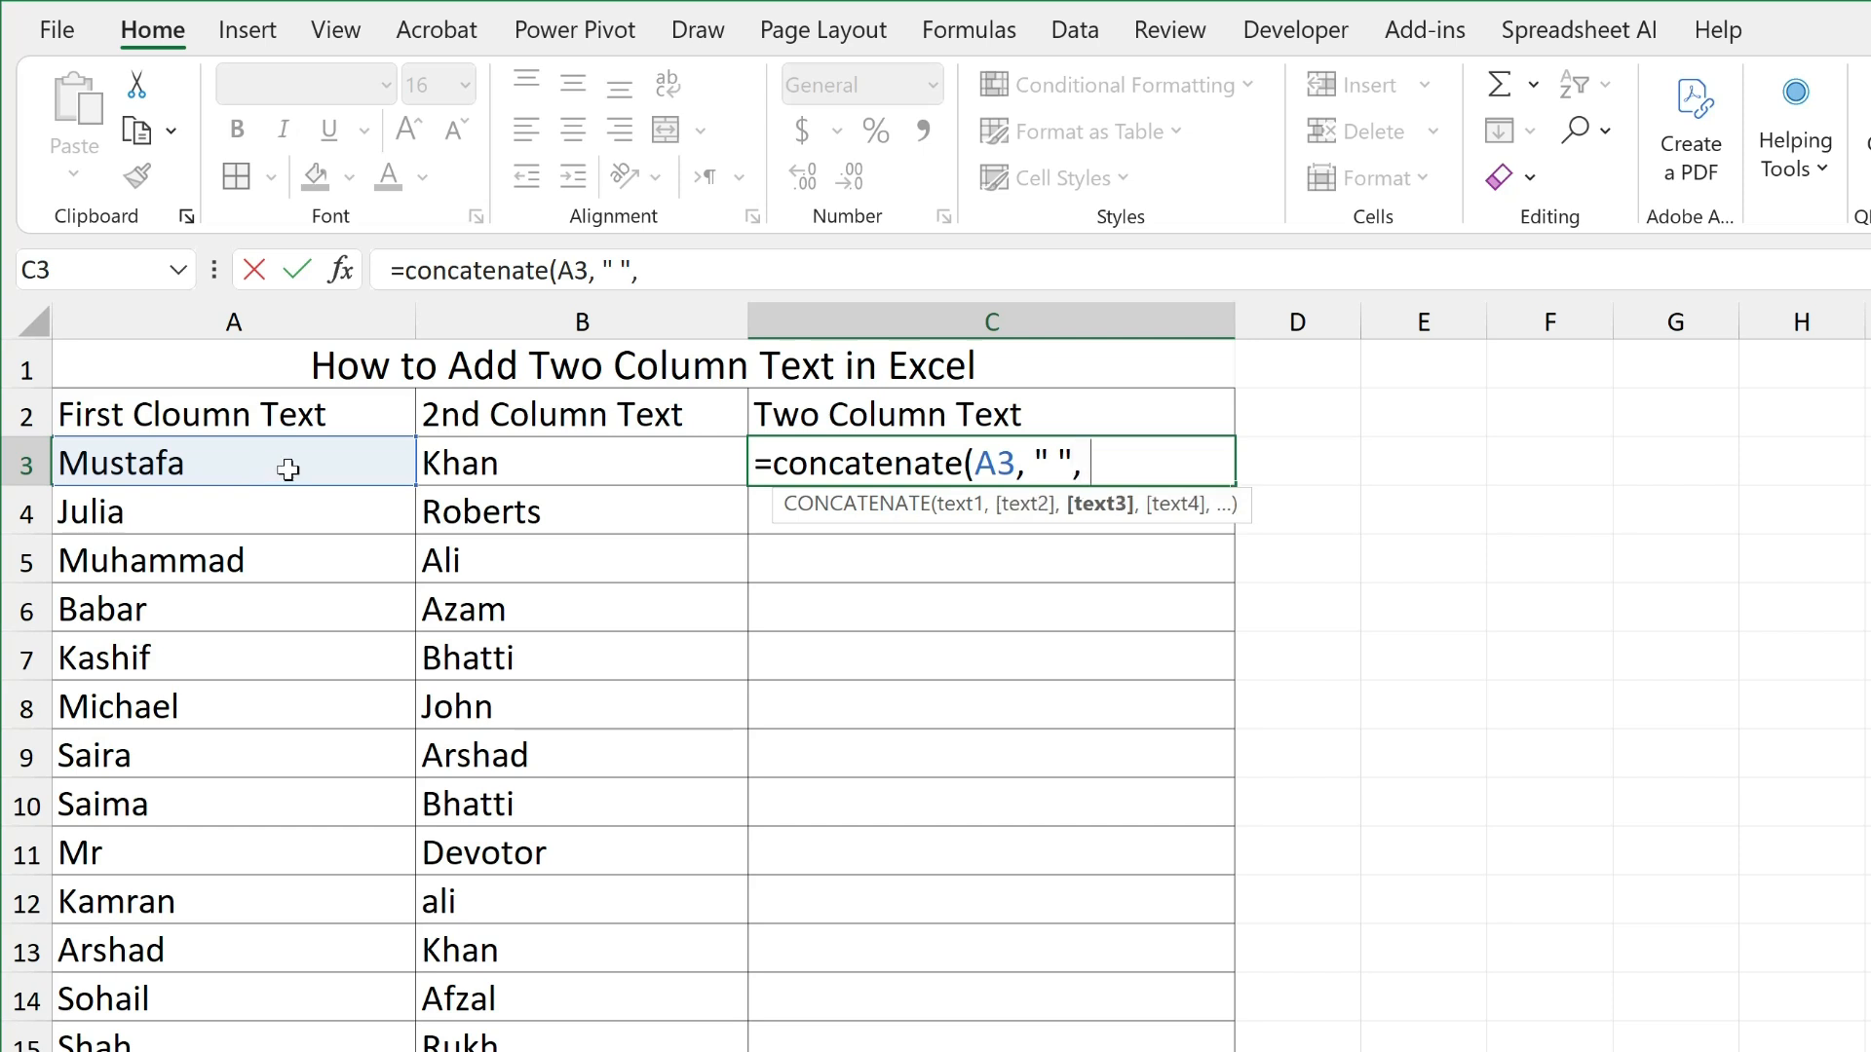
click(466, 460)
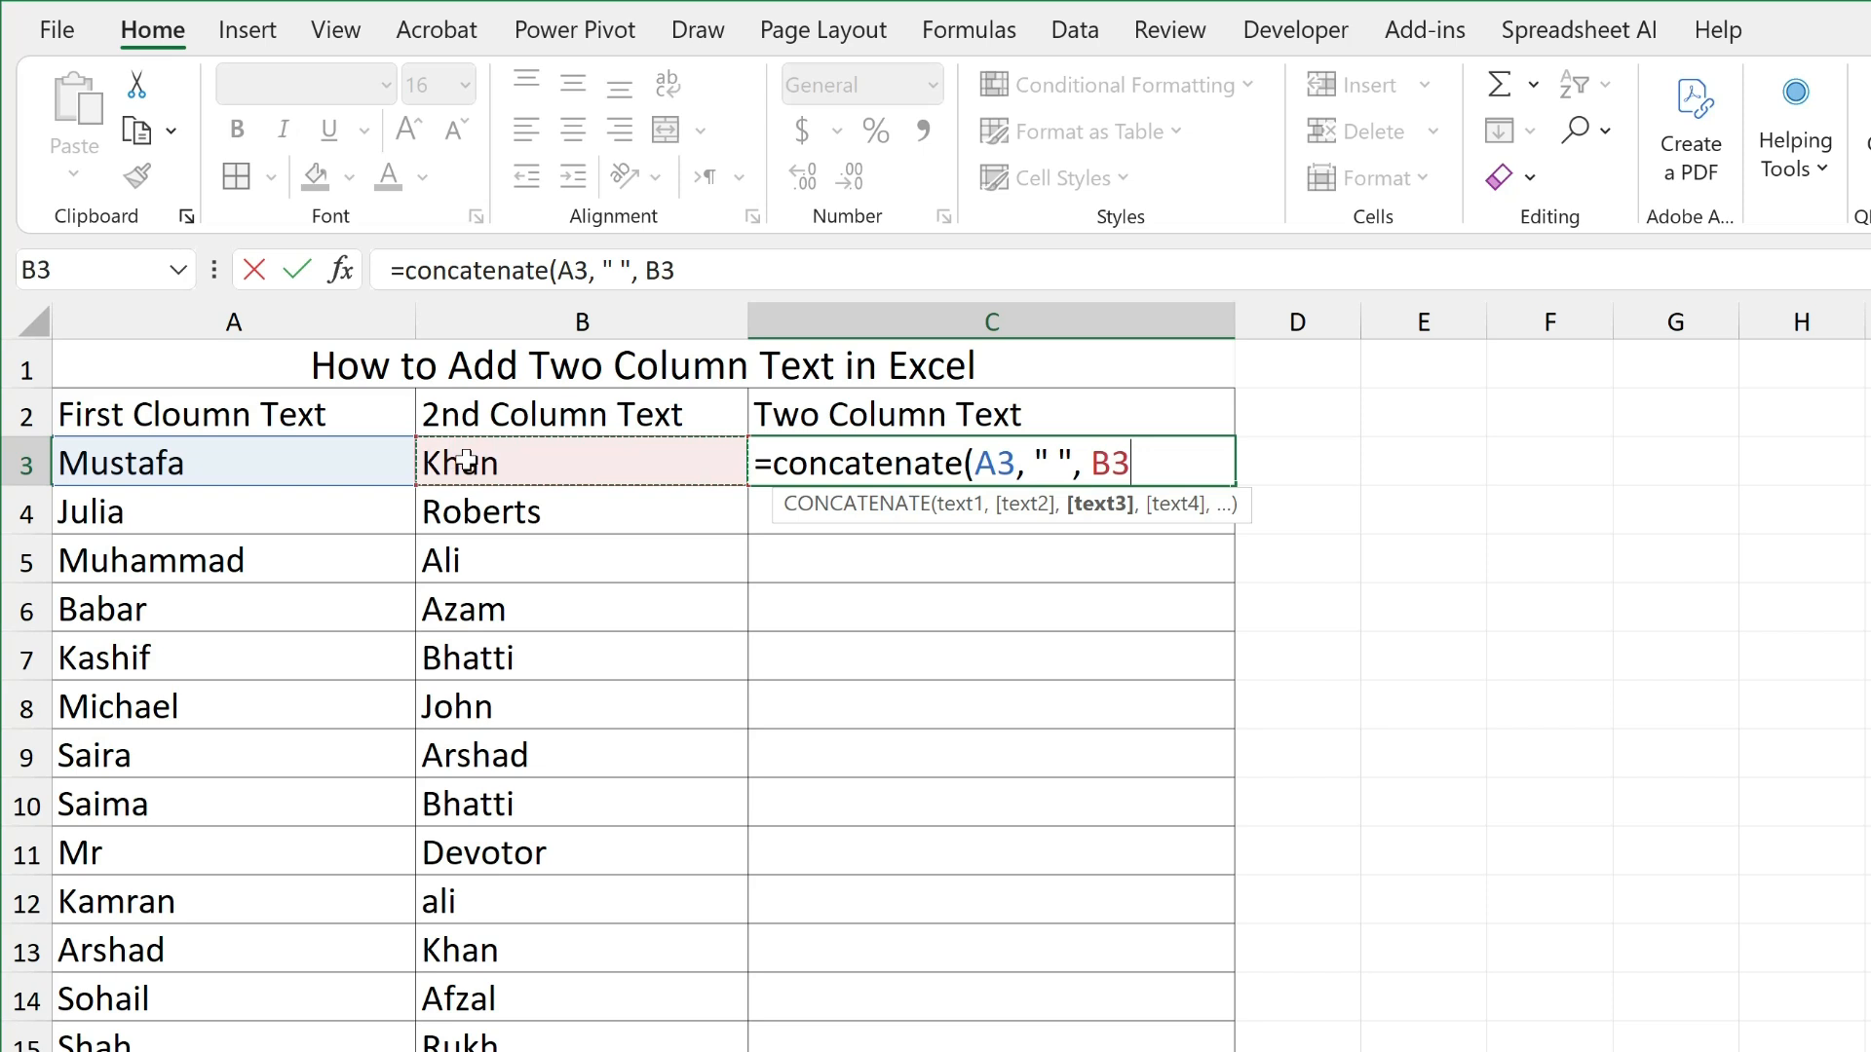
text())
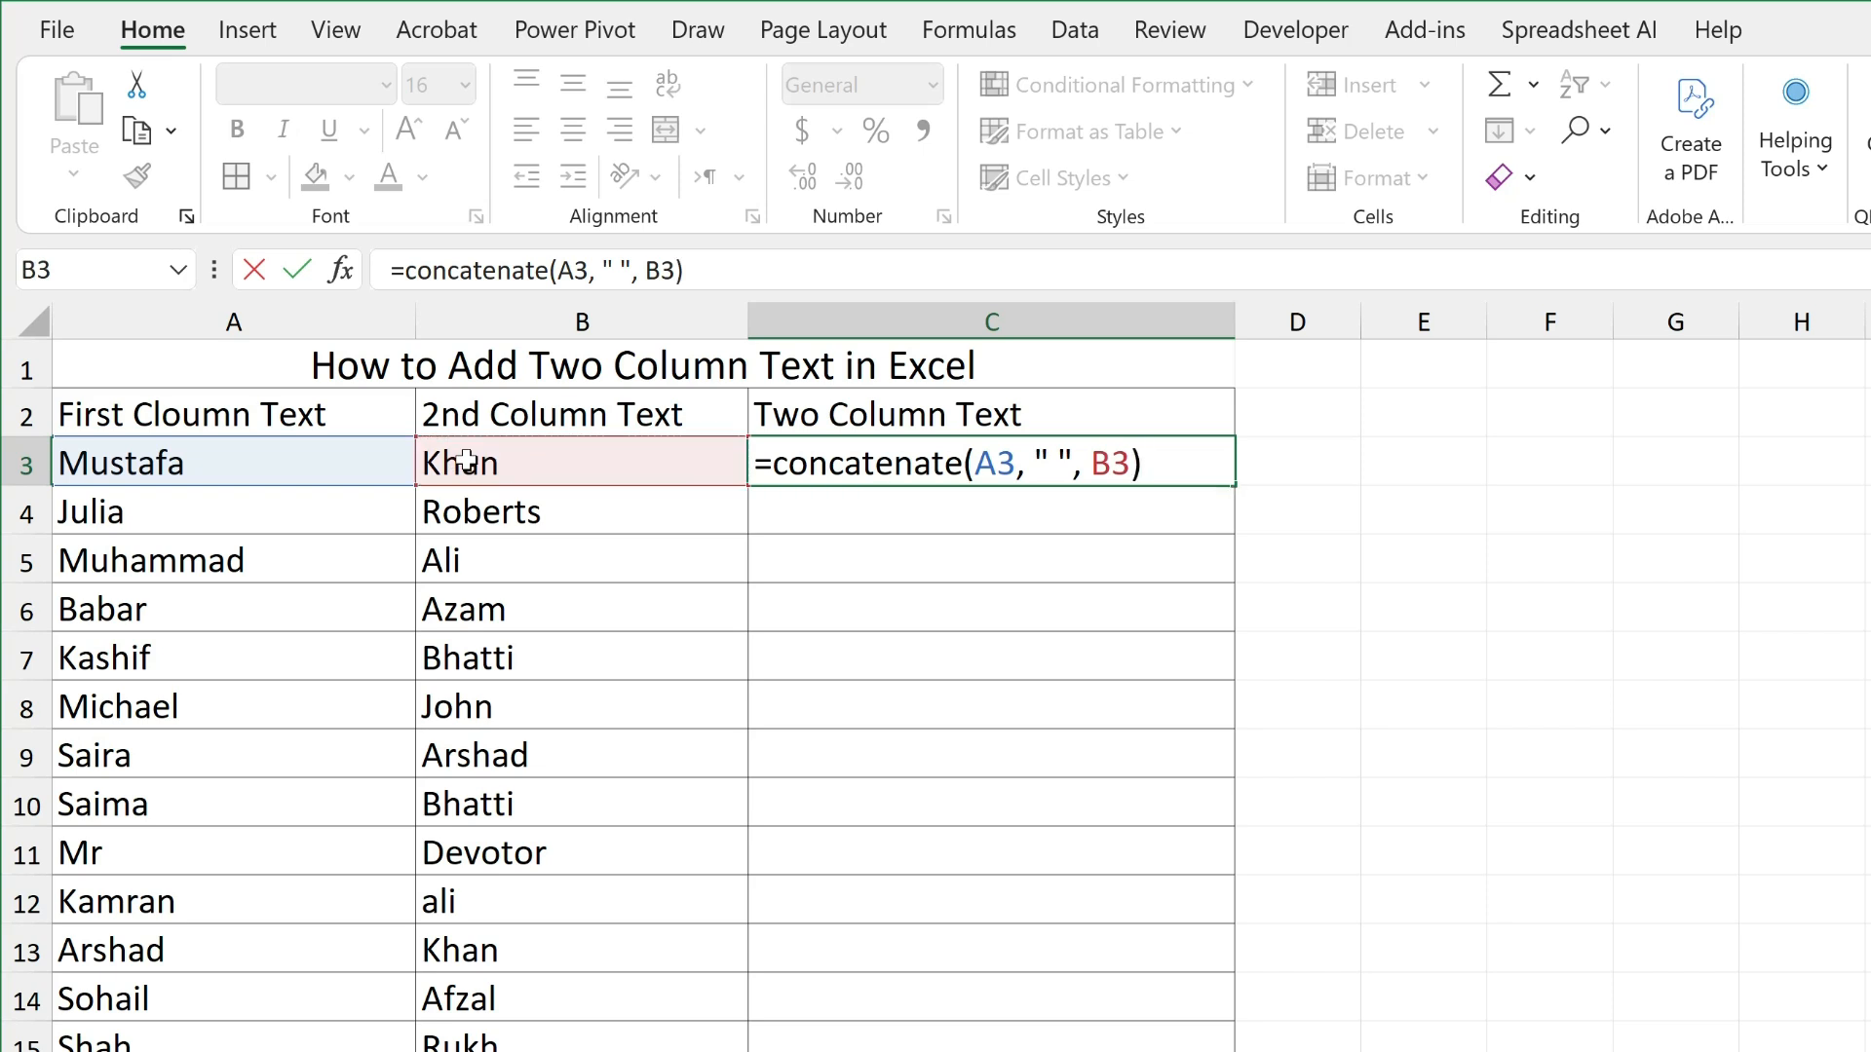
key(Return)
Fill the CONCATENATE formula down the Two Column Text column, and undo both the fill and the C3 entry.
click(838, 475)
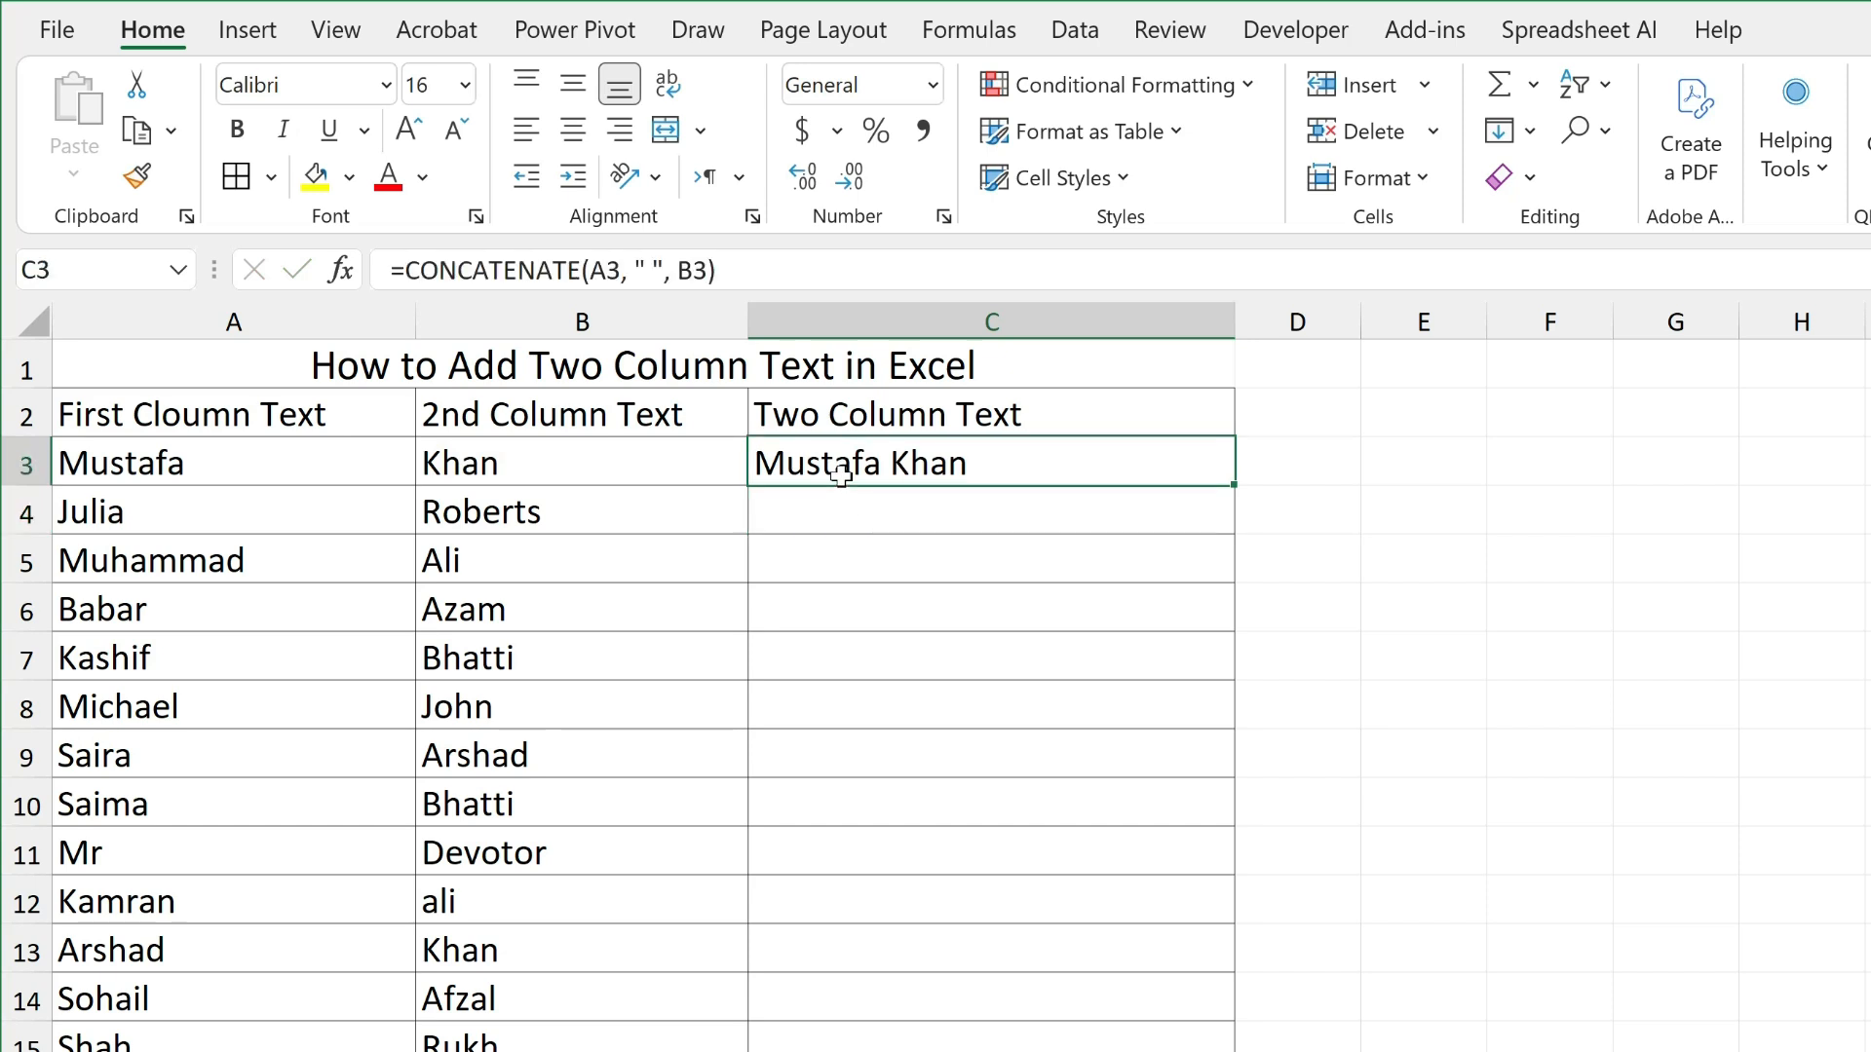
drag(1232, 484, 1208, 1047)
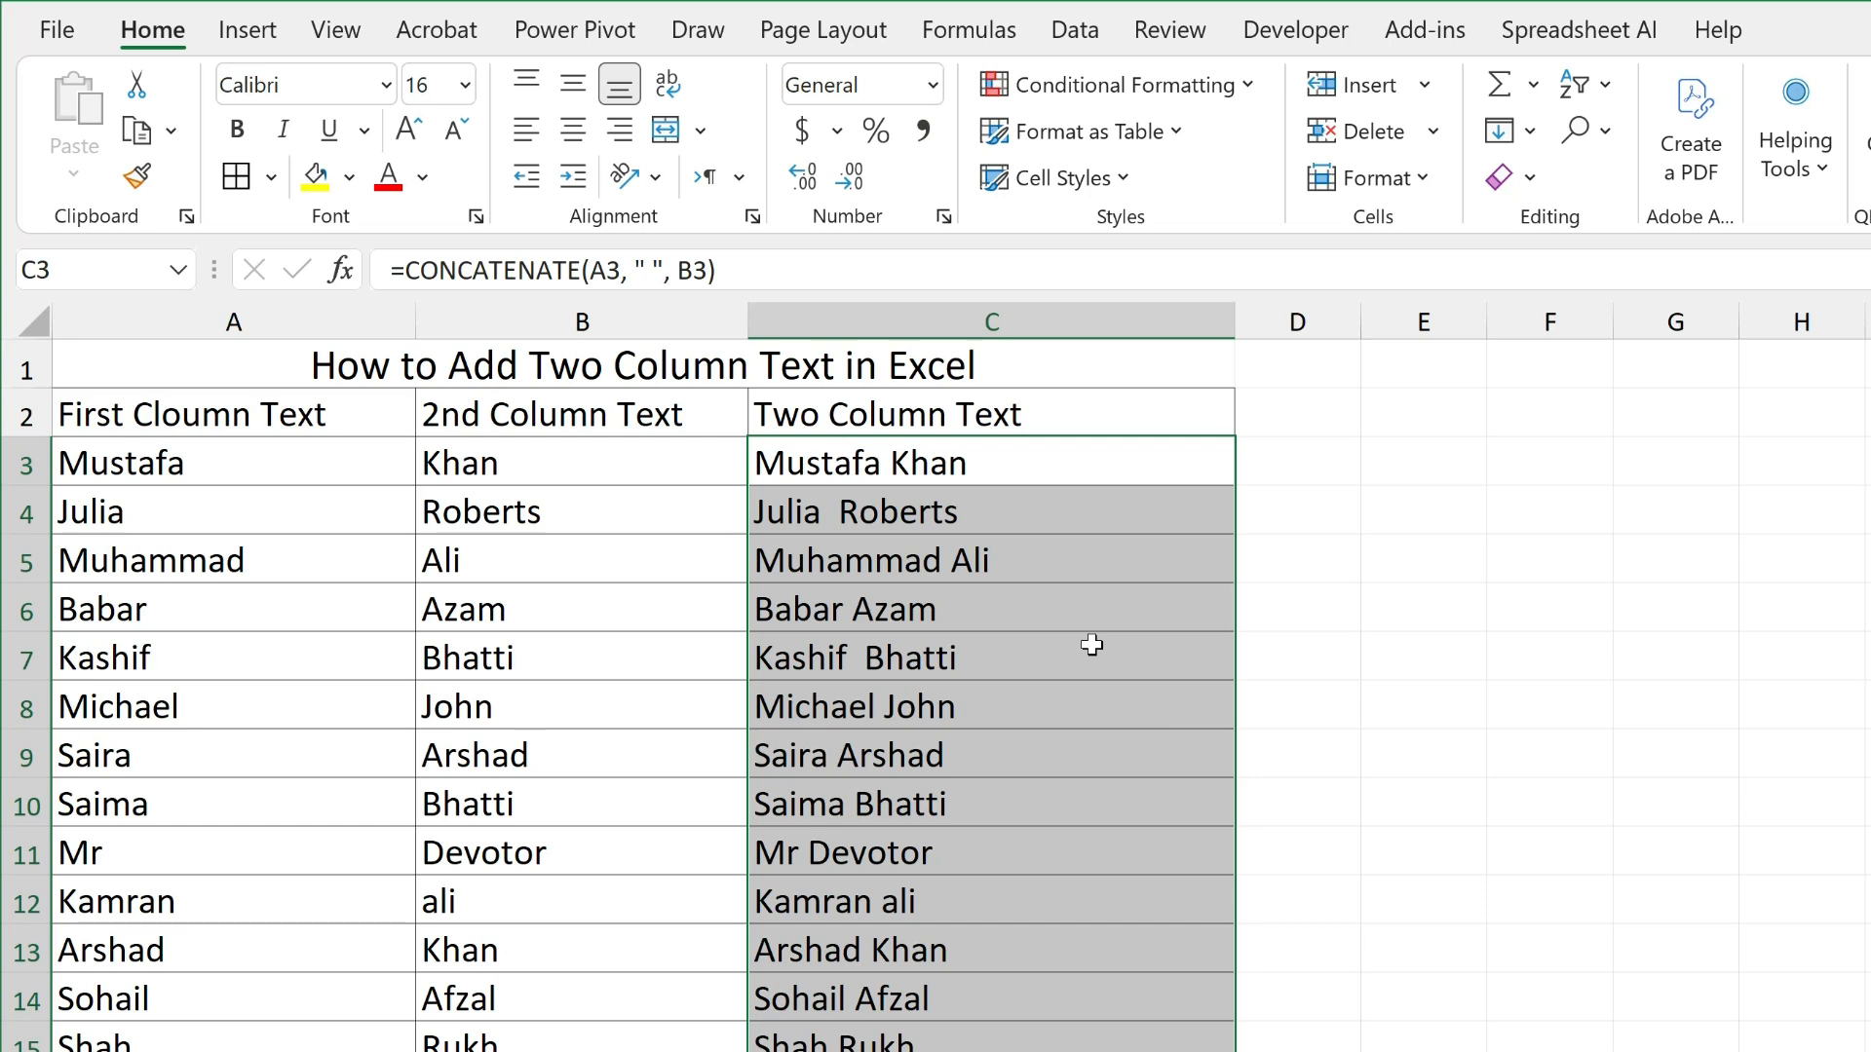
key(ctrl+z)
key(ctrl+z)
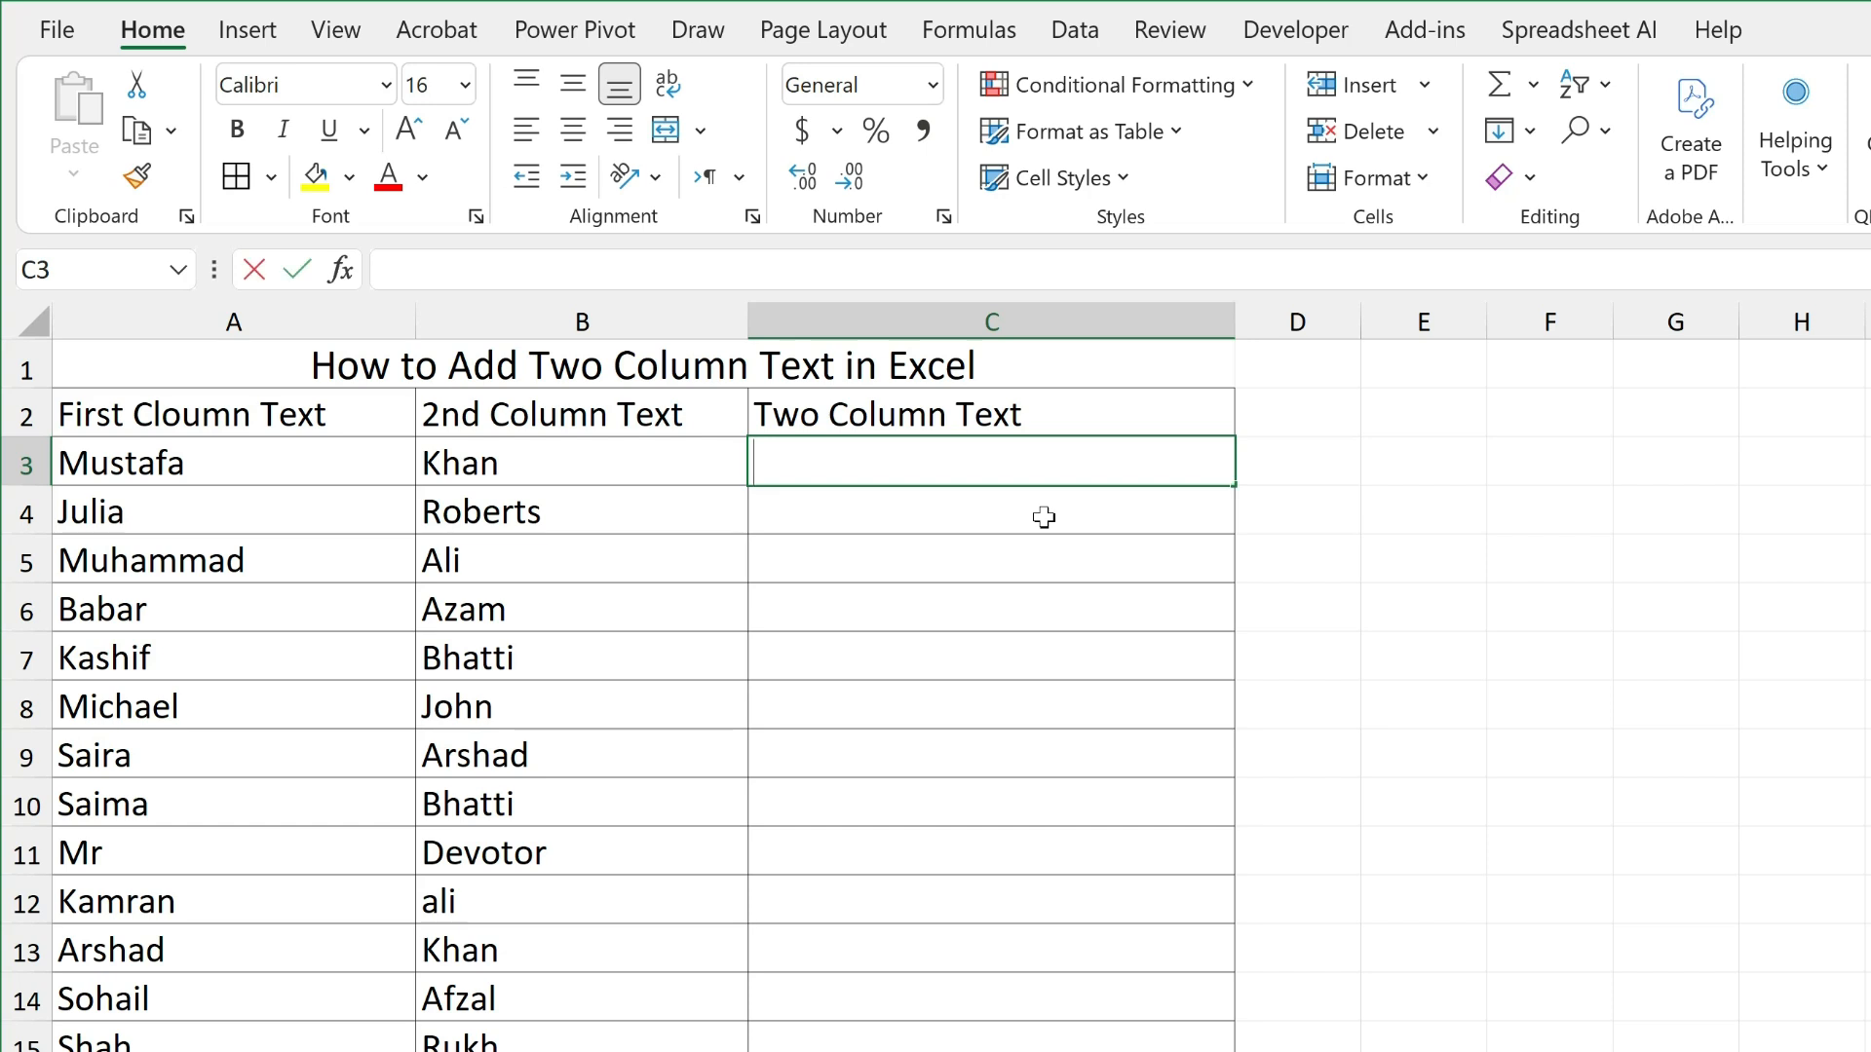
Enter =A3 & ", " & B3 in cell C3 and fill it down the Two Column Text column.
text(=)
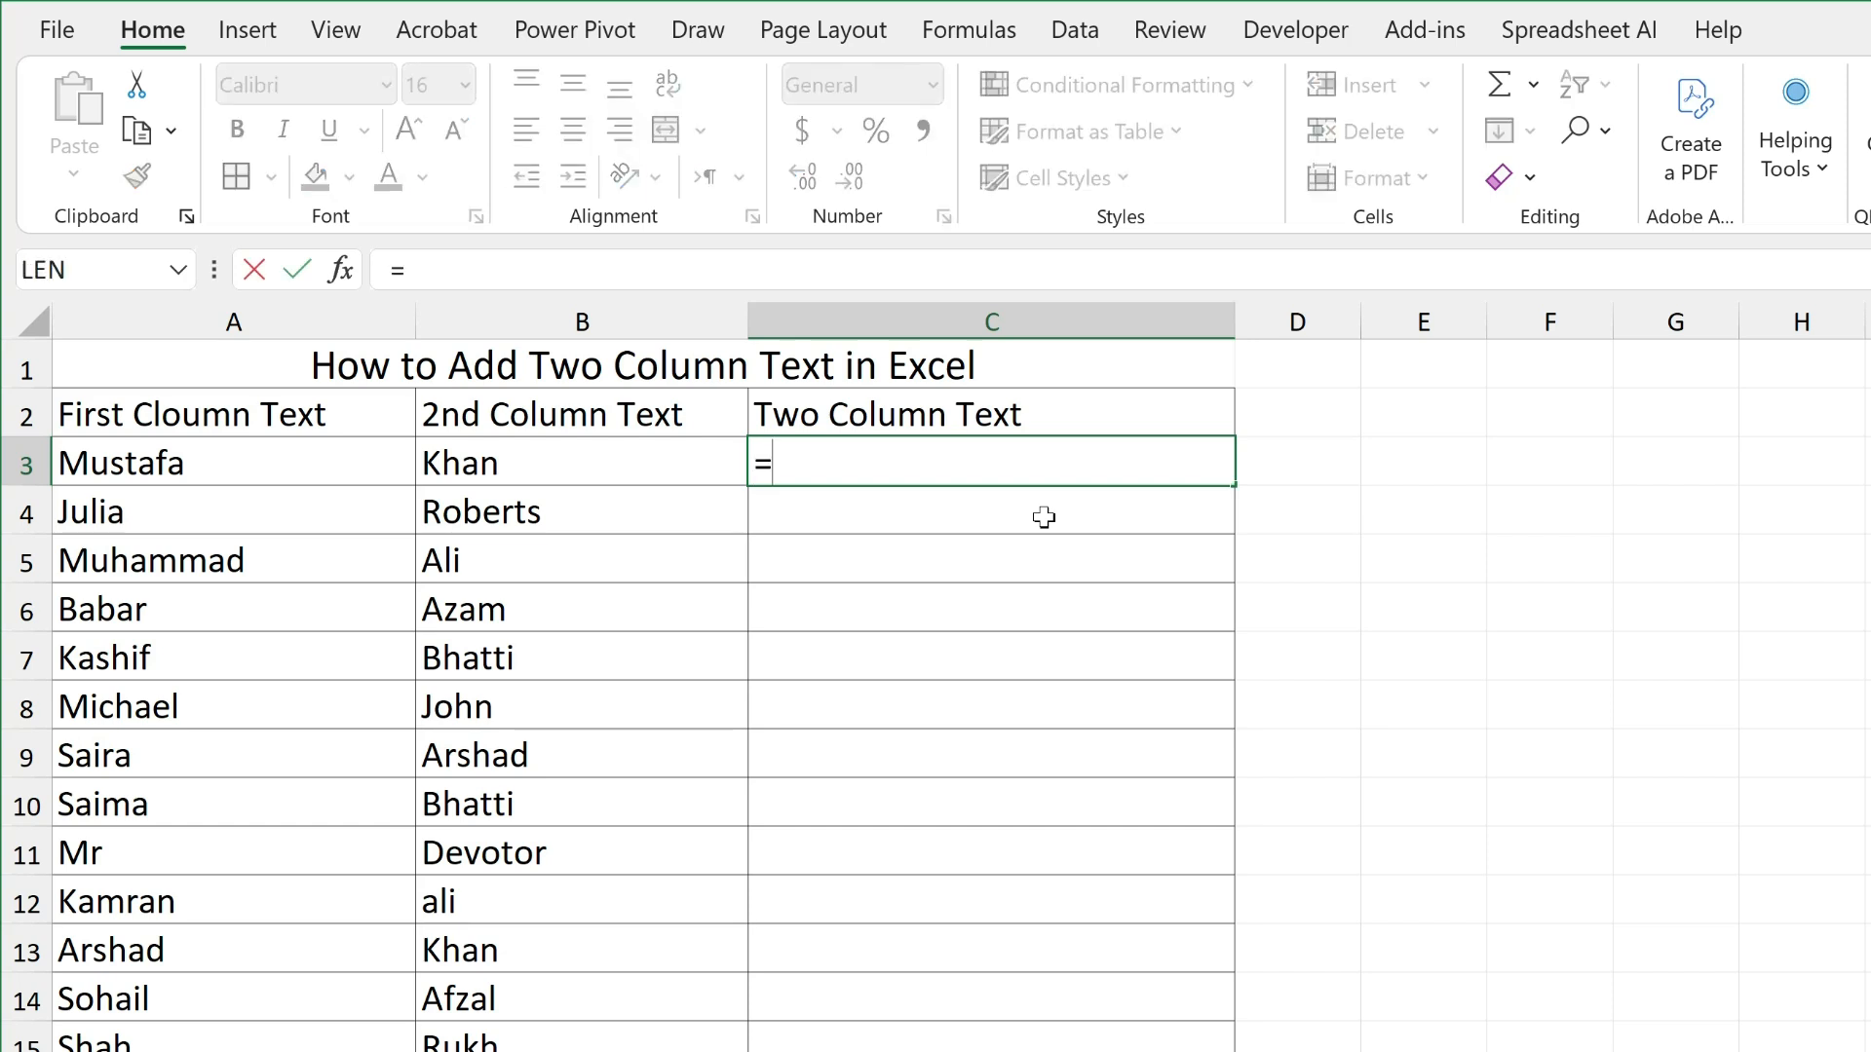
key(Left)
key(Left)
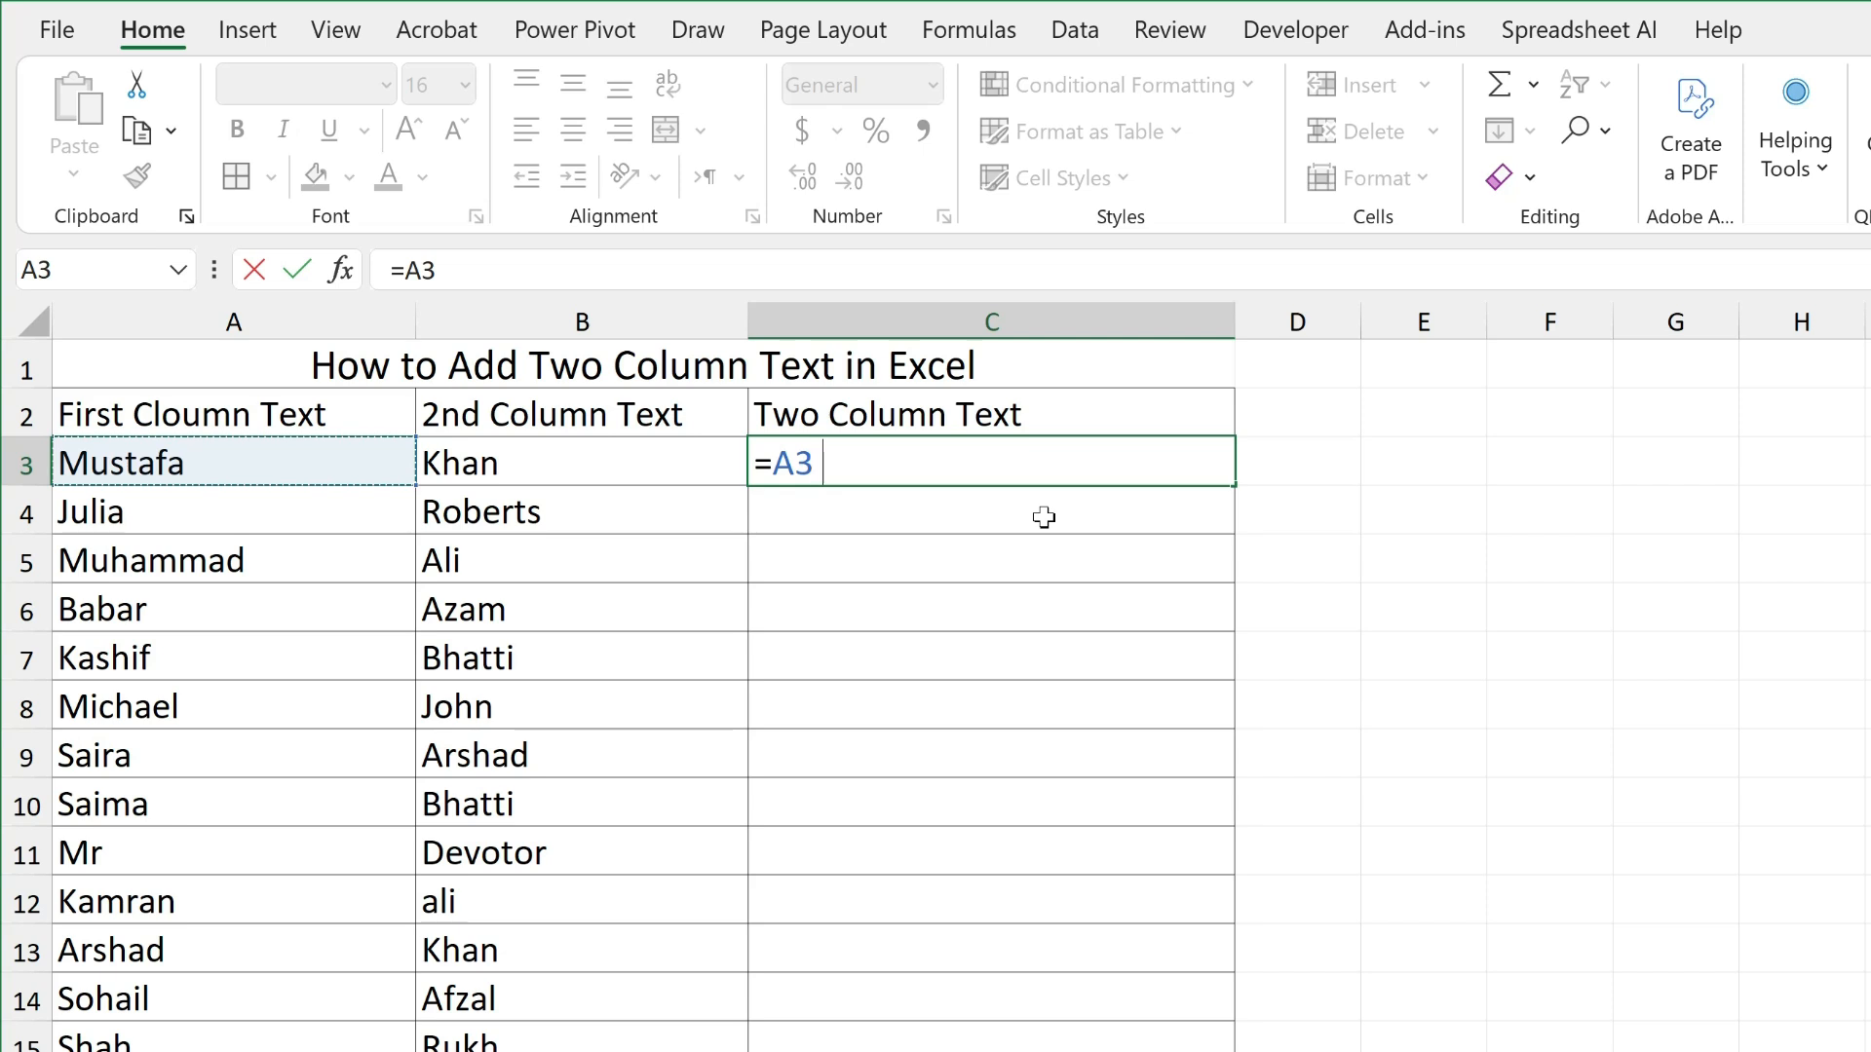
text(&)
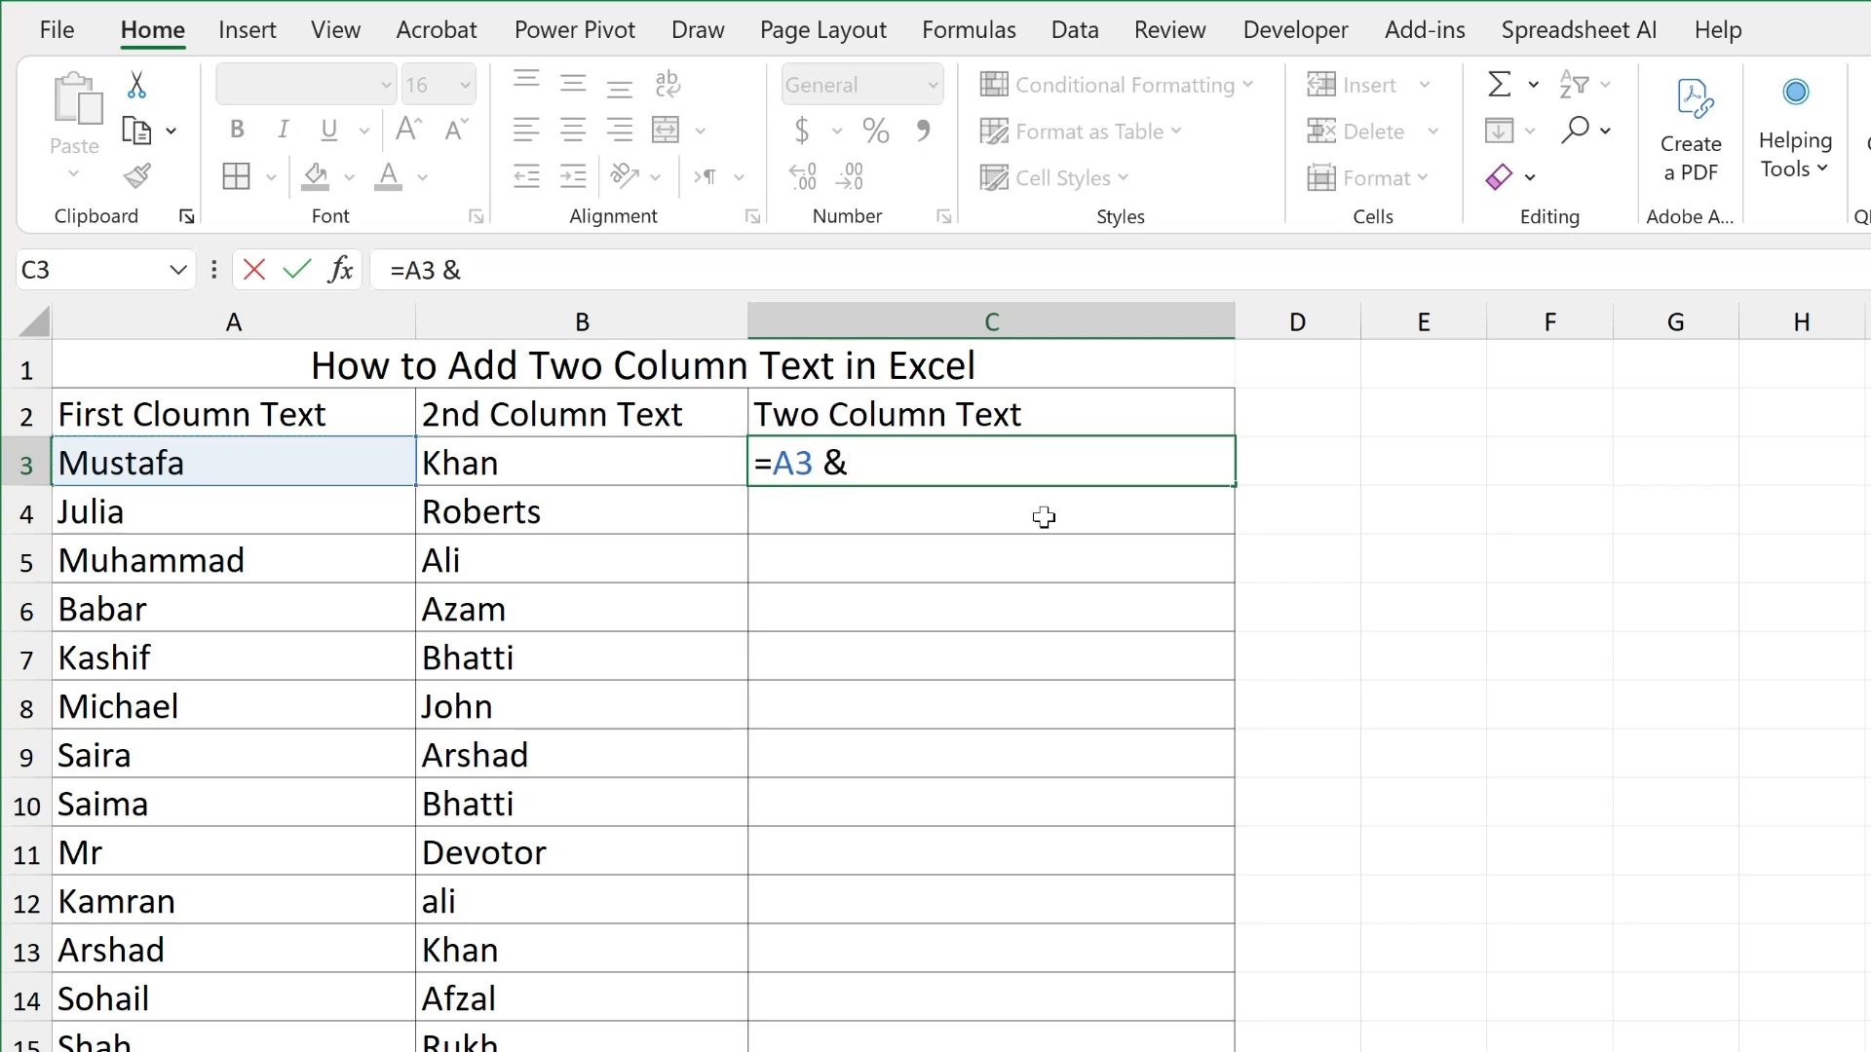
text( "  " &)
click(578, 472)
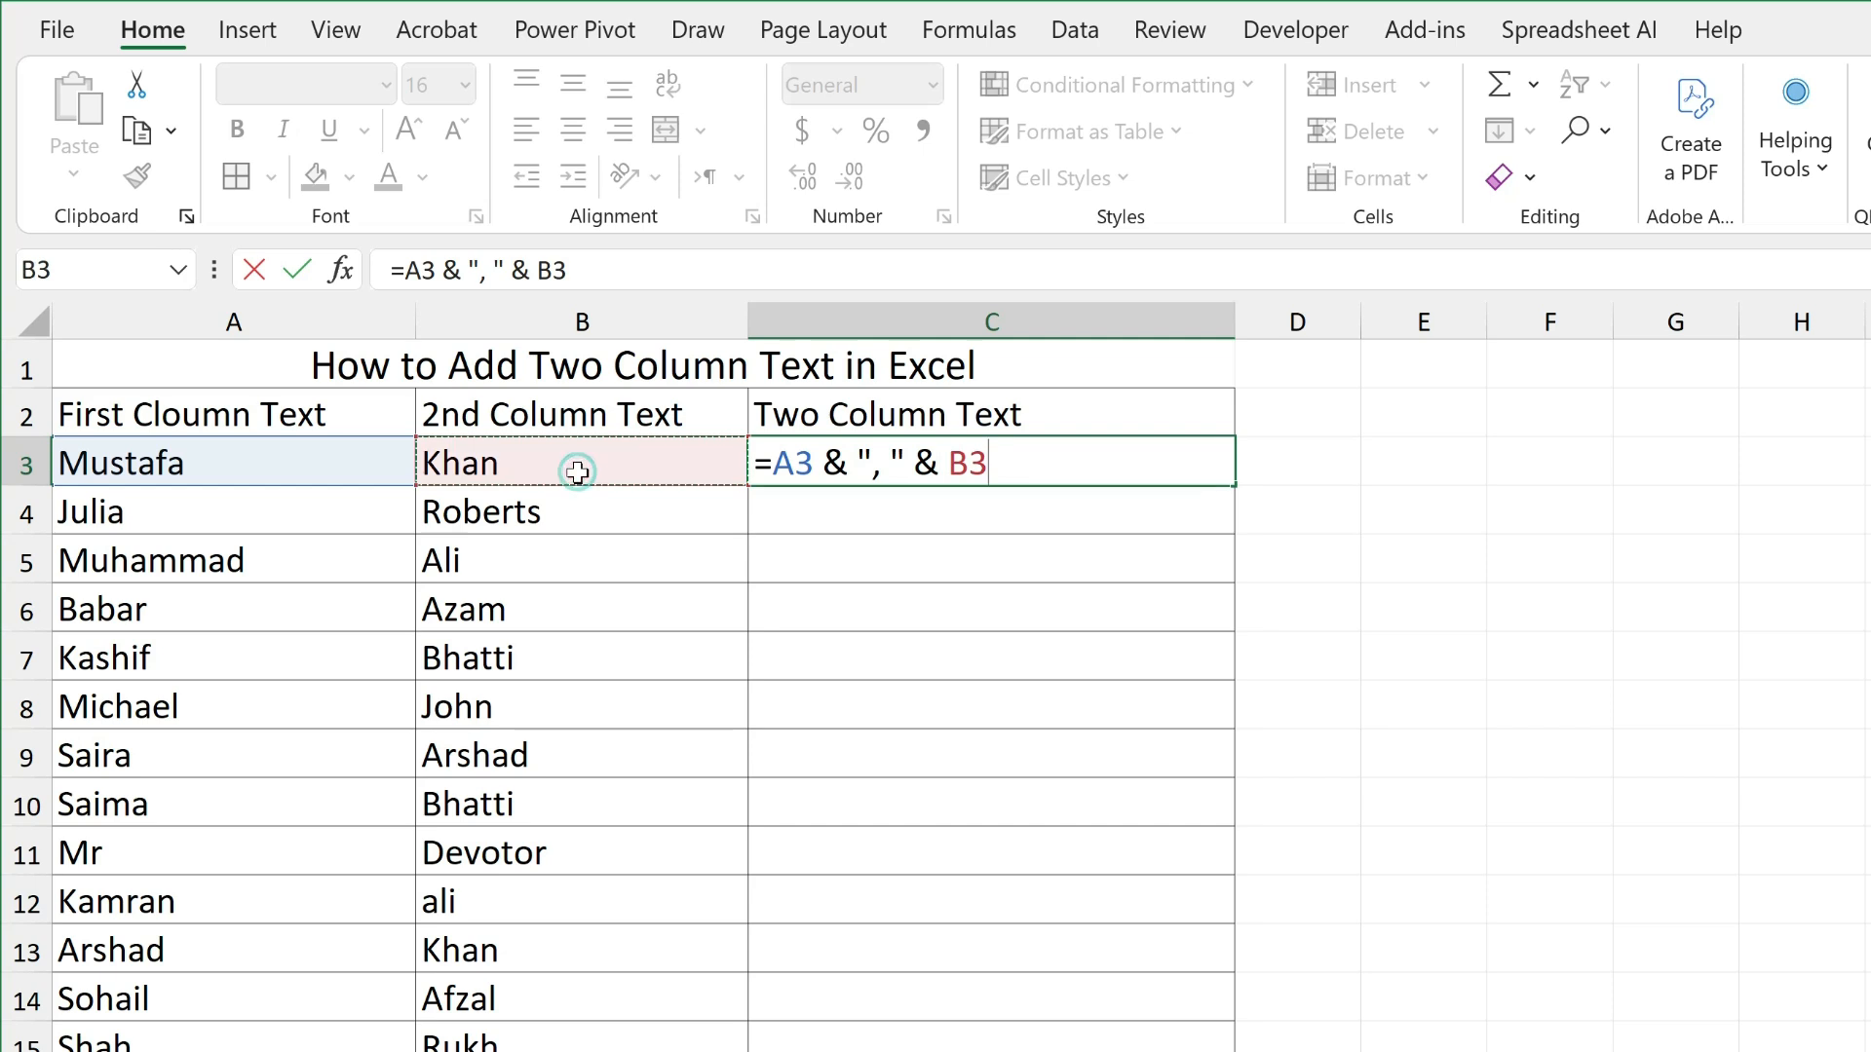
key(Return)
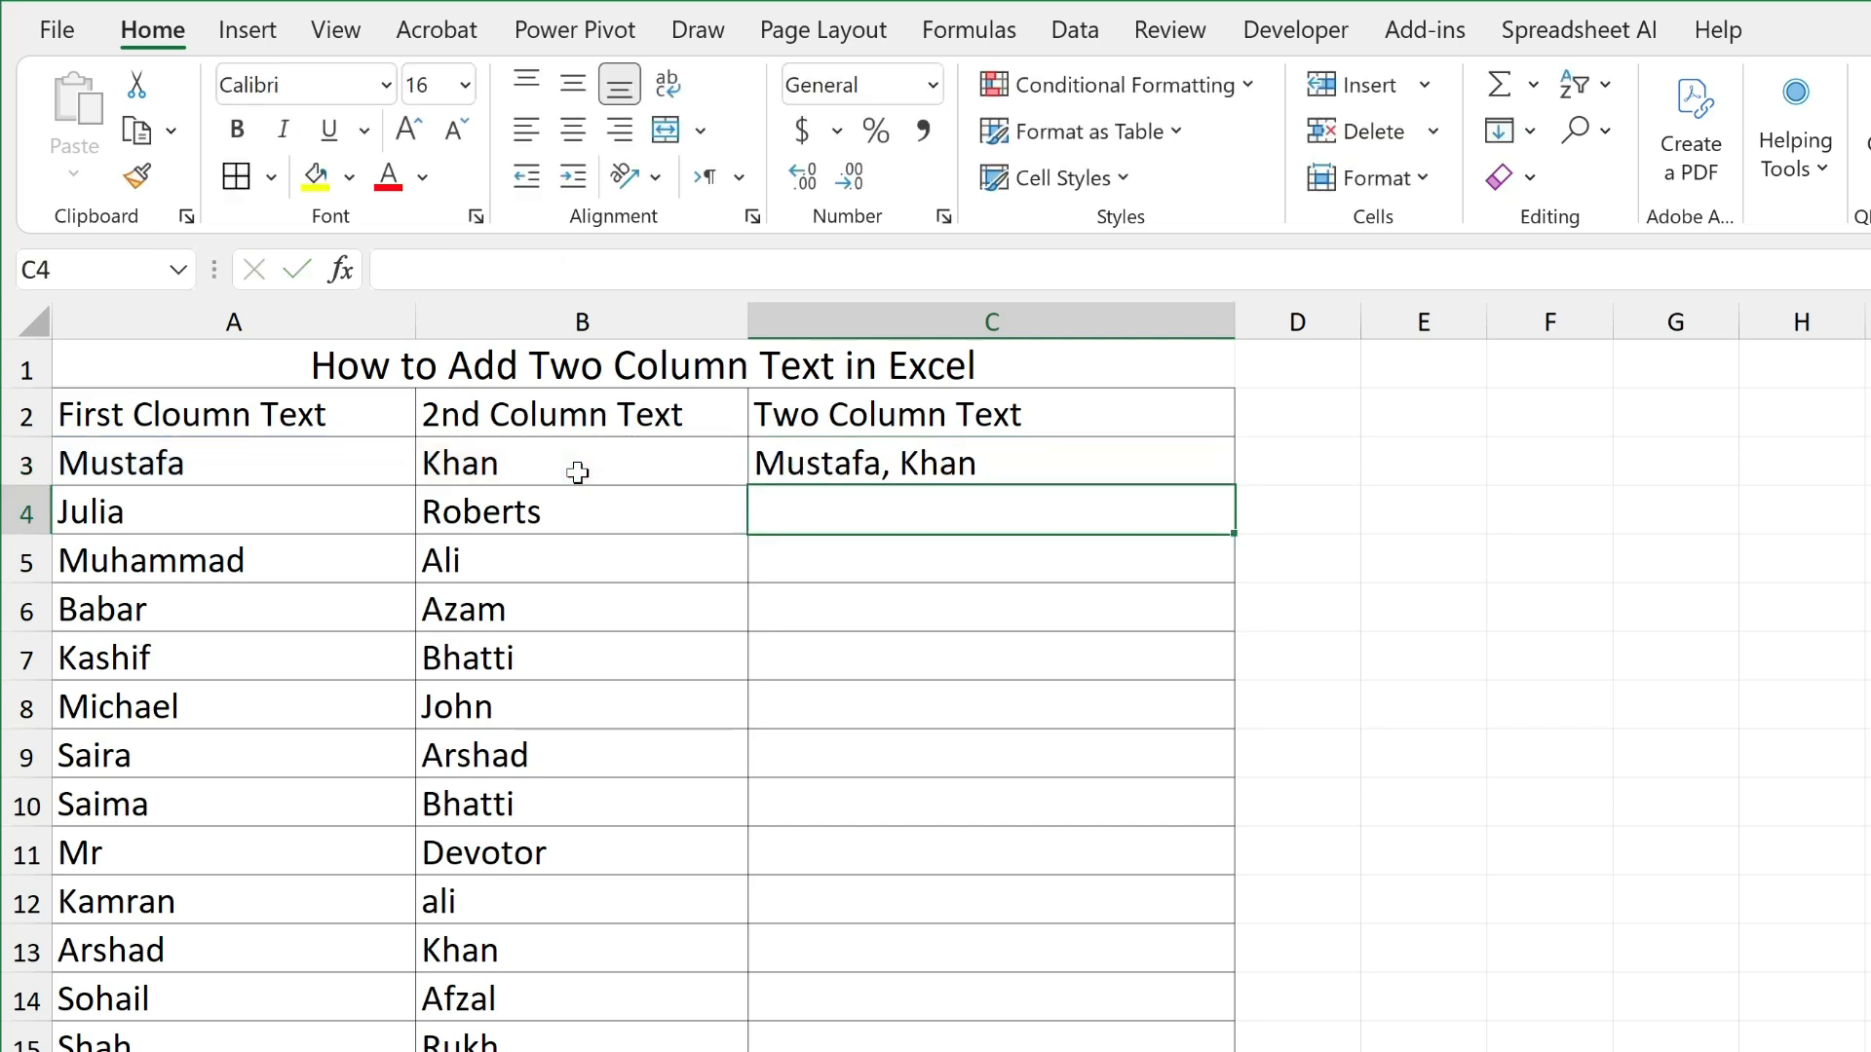
click(990, 463)
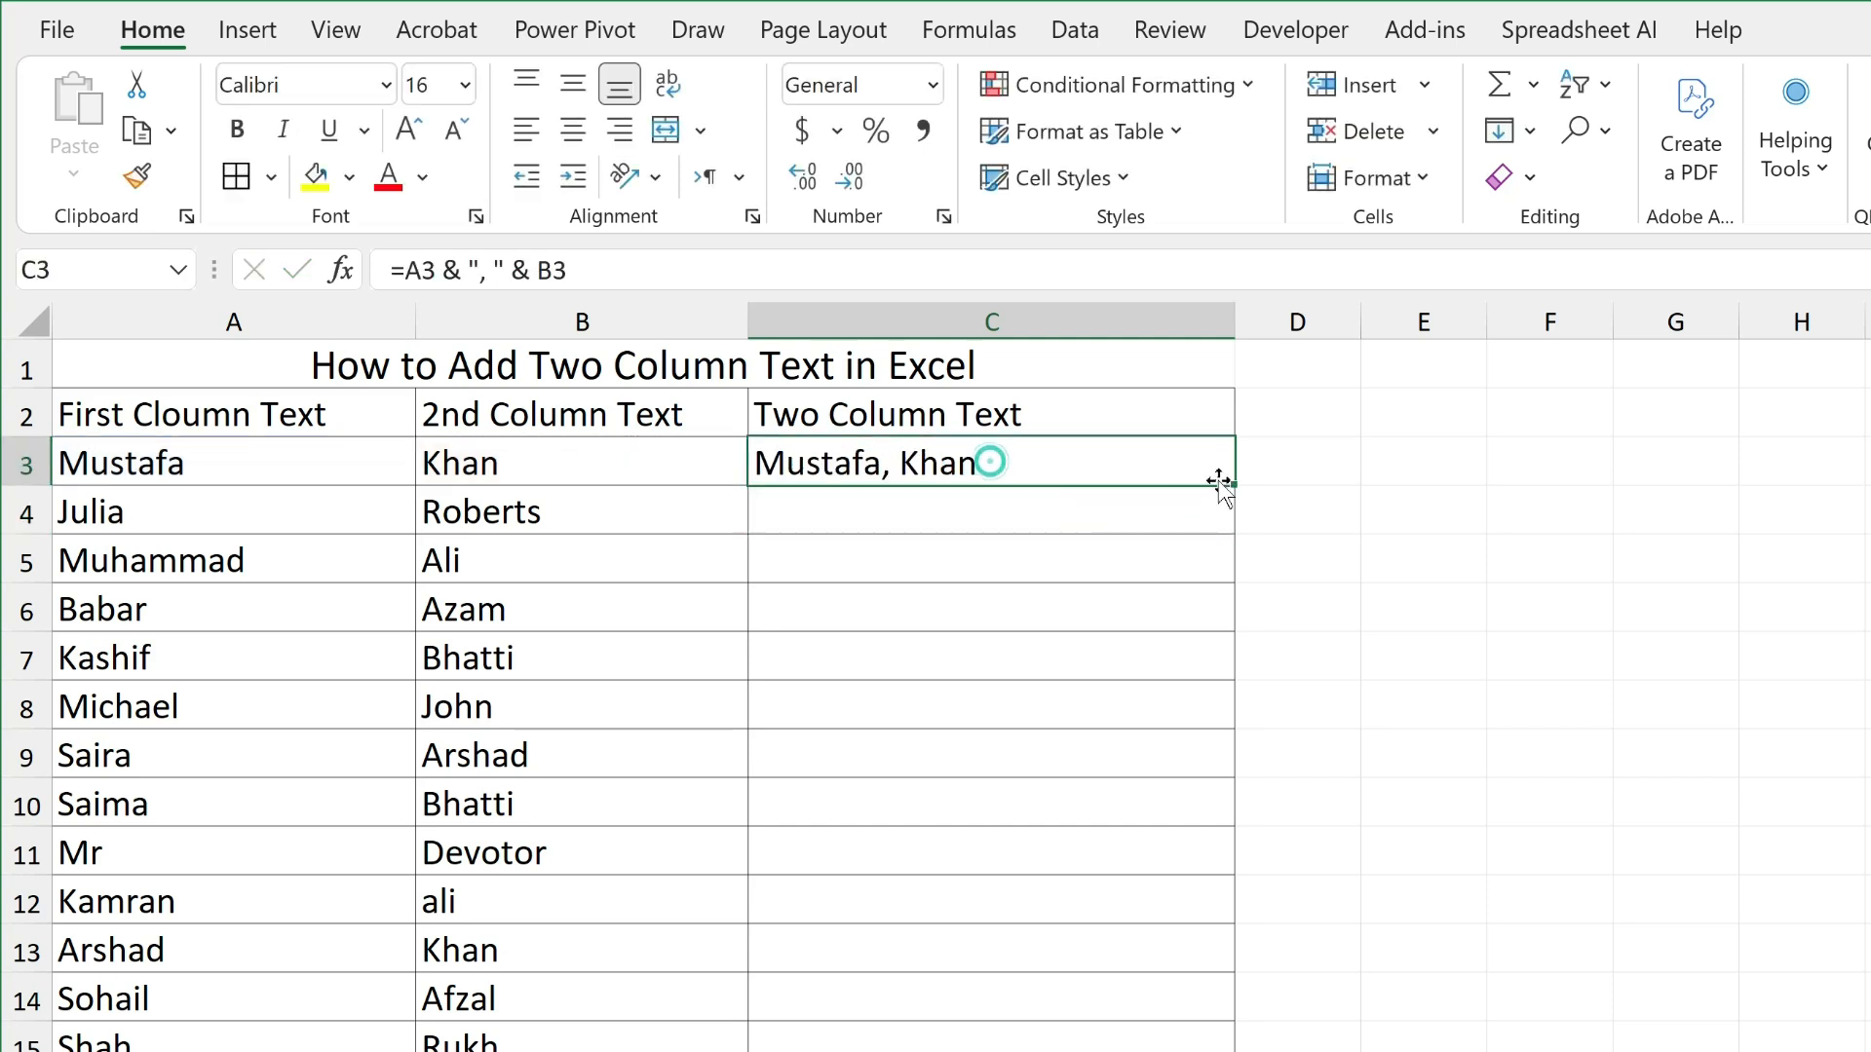
drag(1230, 485, 1226, 1051)
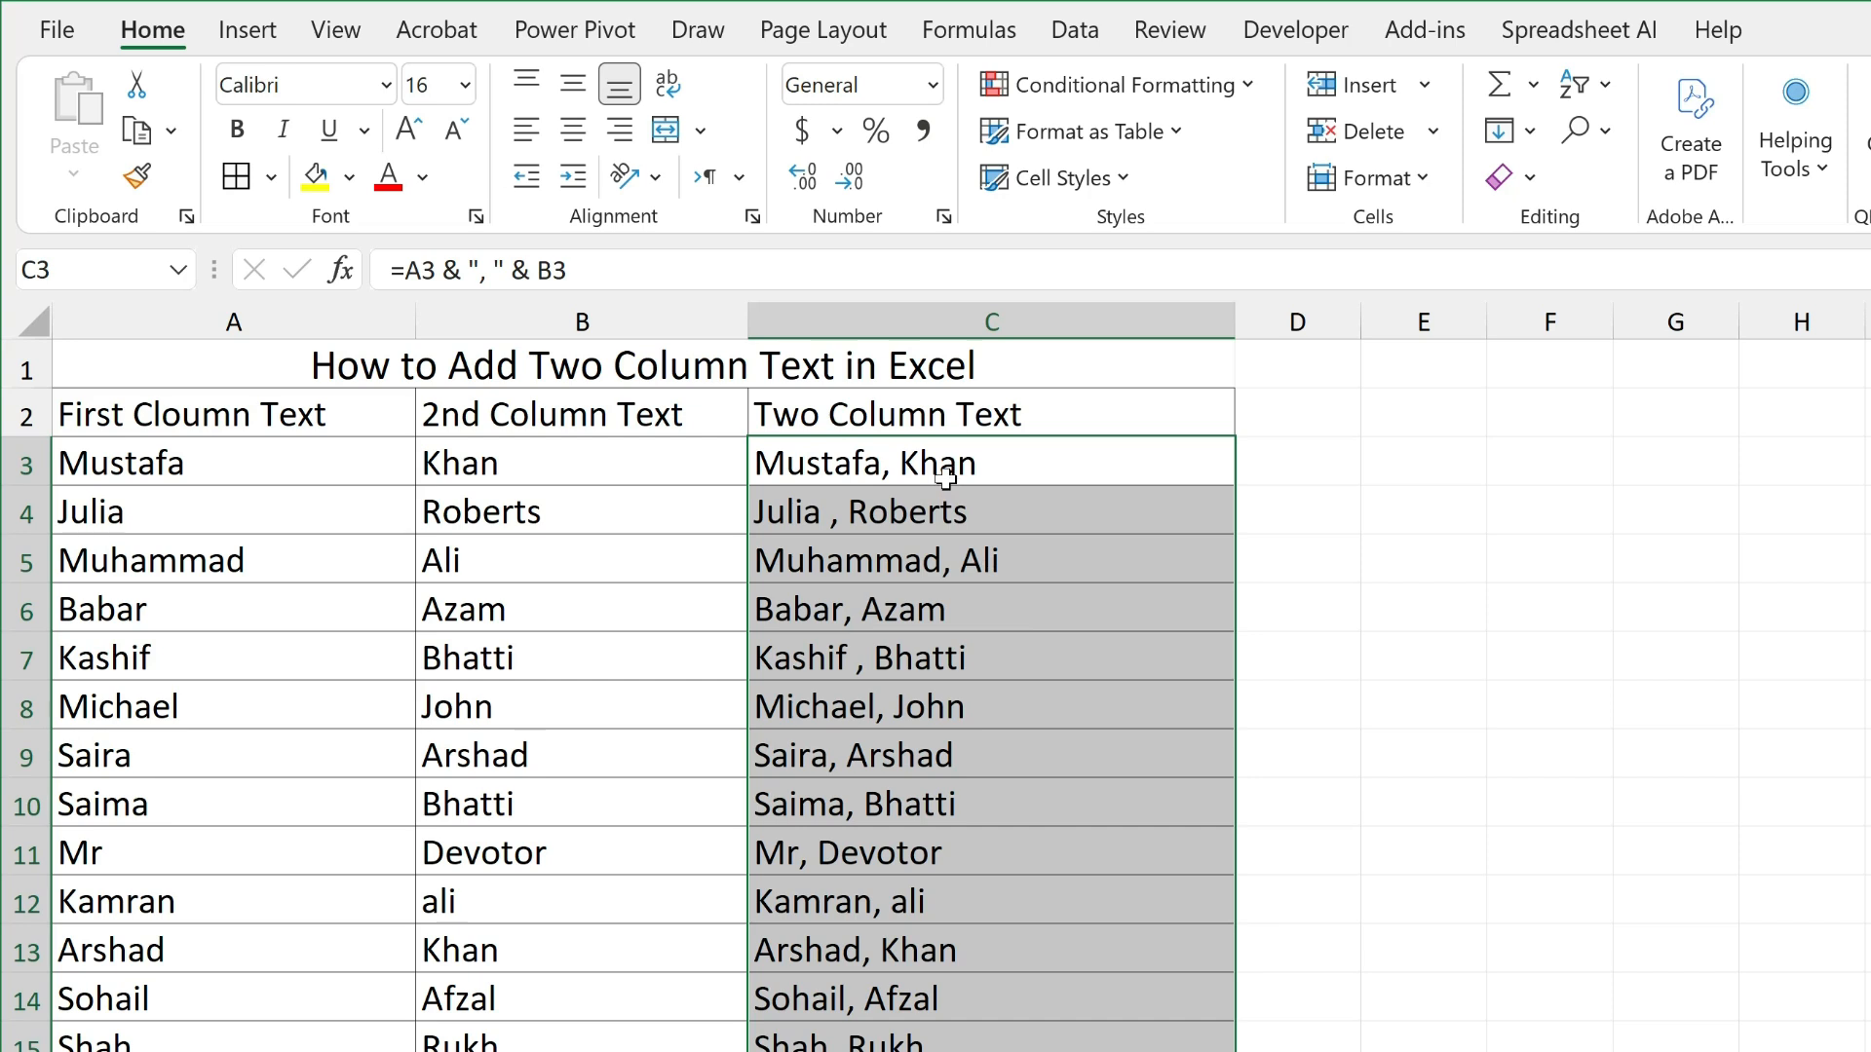
Try deleting column A while column C still holds formulas, and undo the deletion.
click(138, 327)
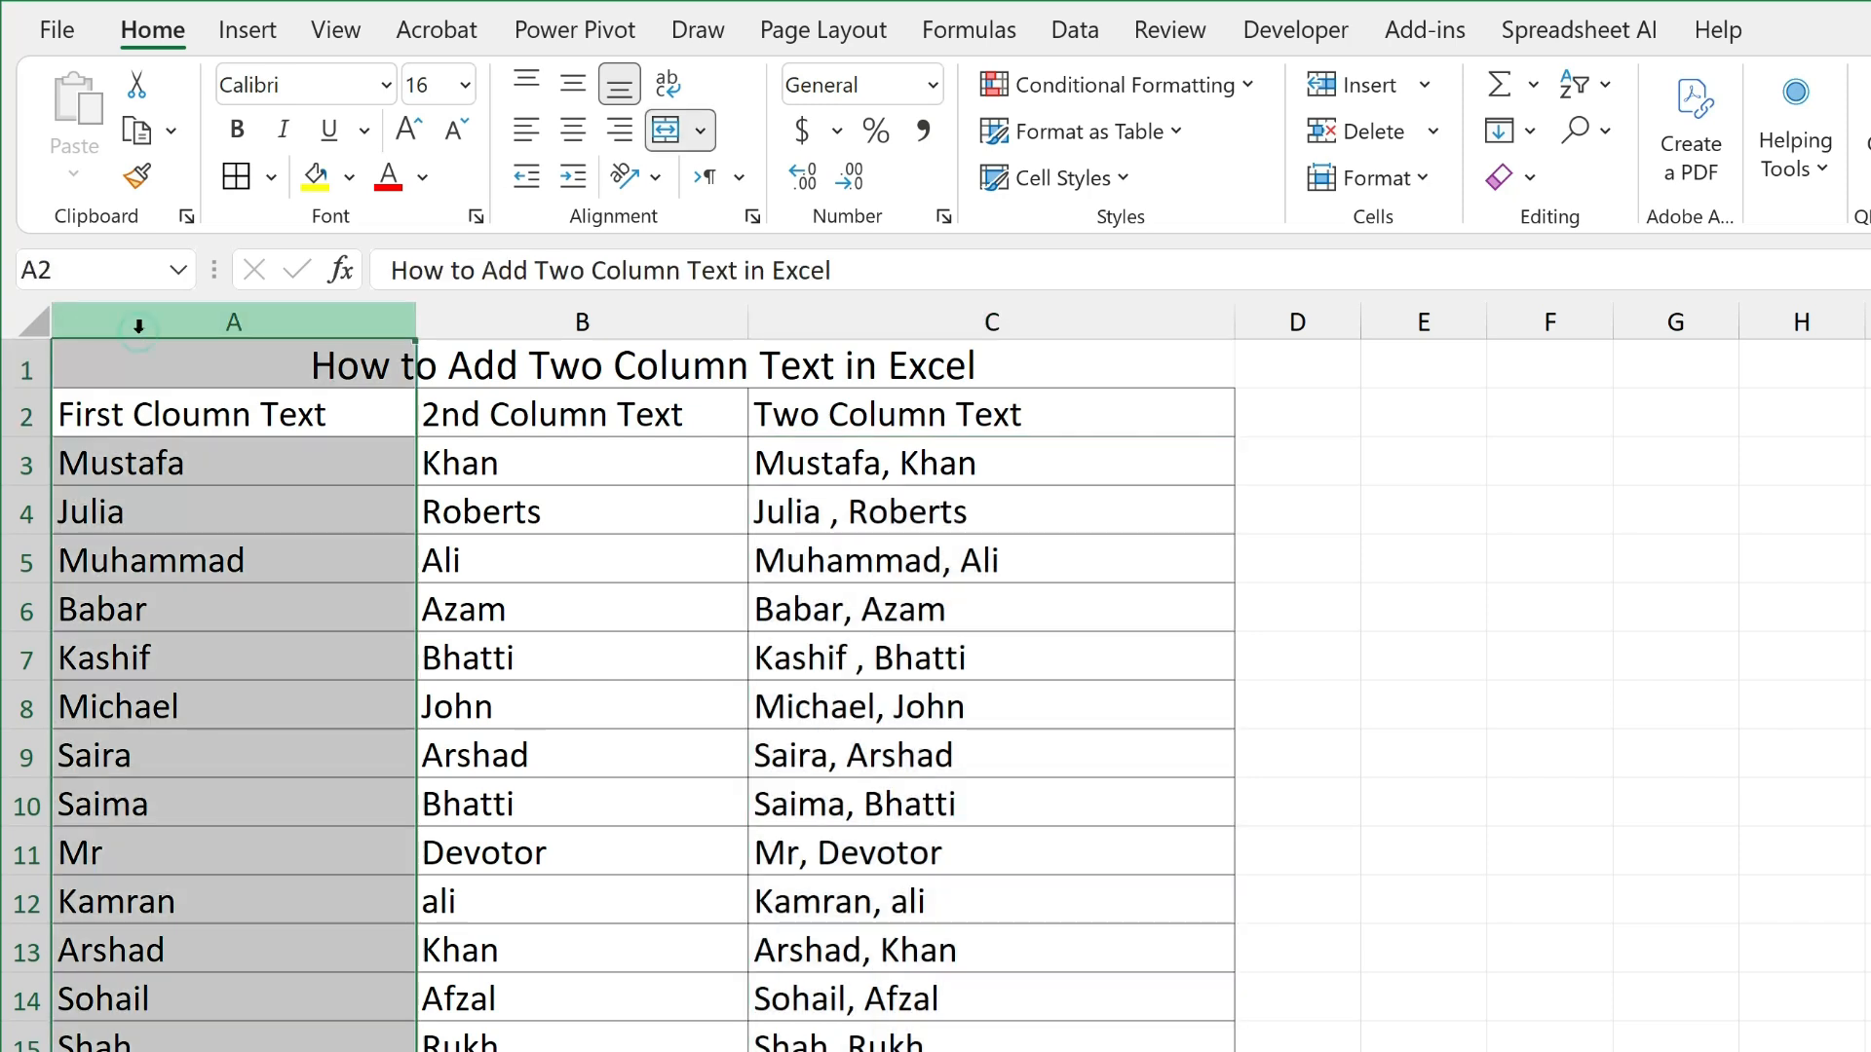
key(ctrl+minus)
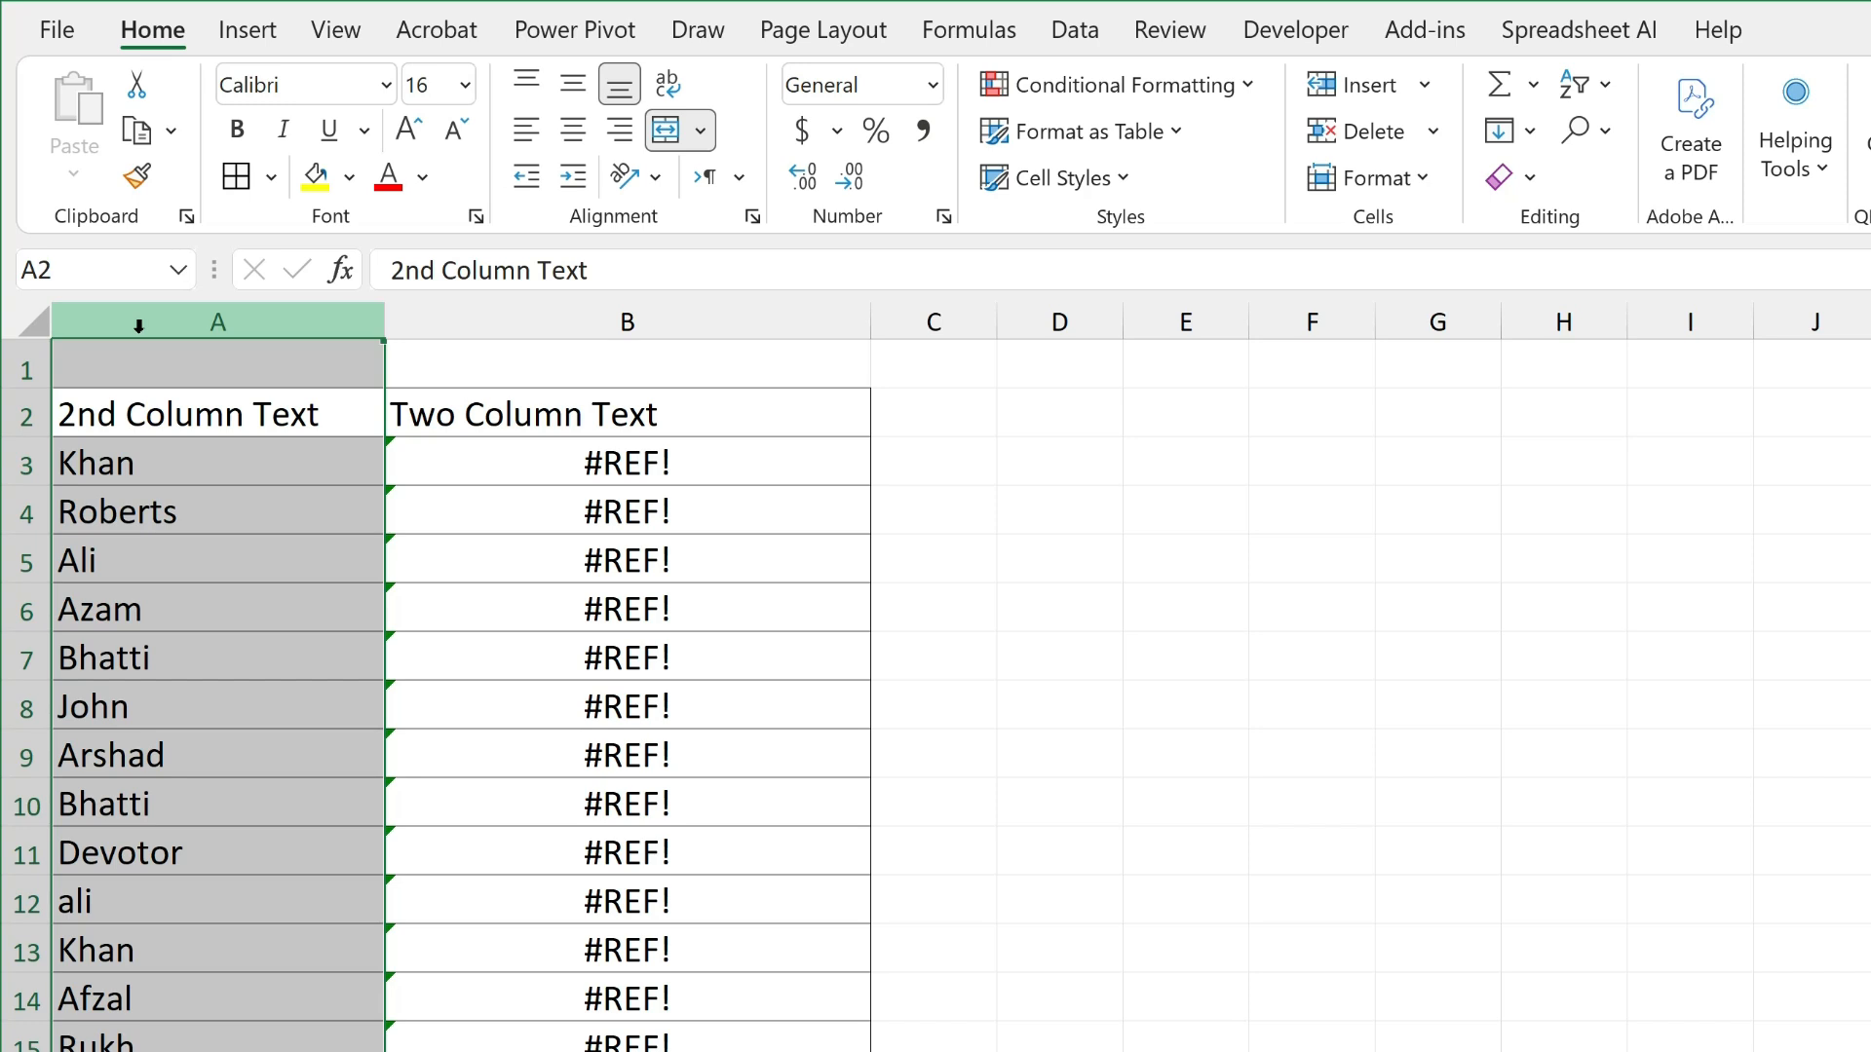
key(ctrl+z)
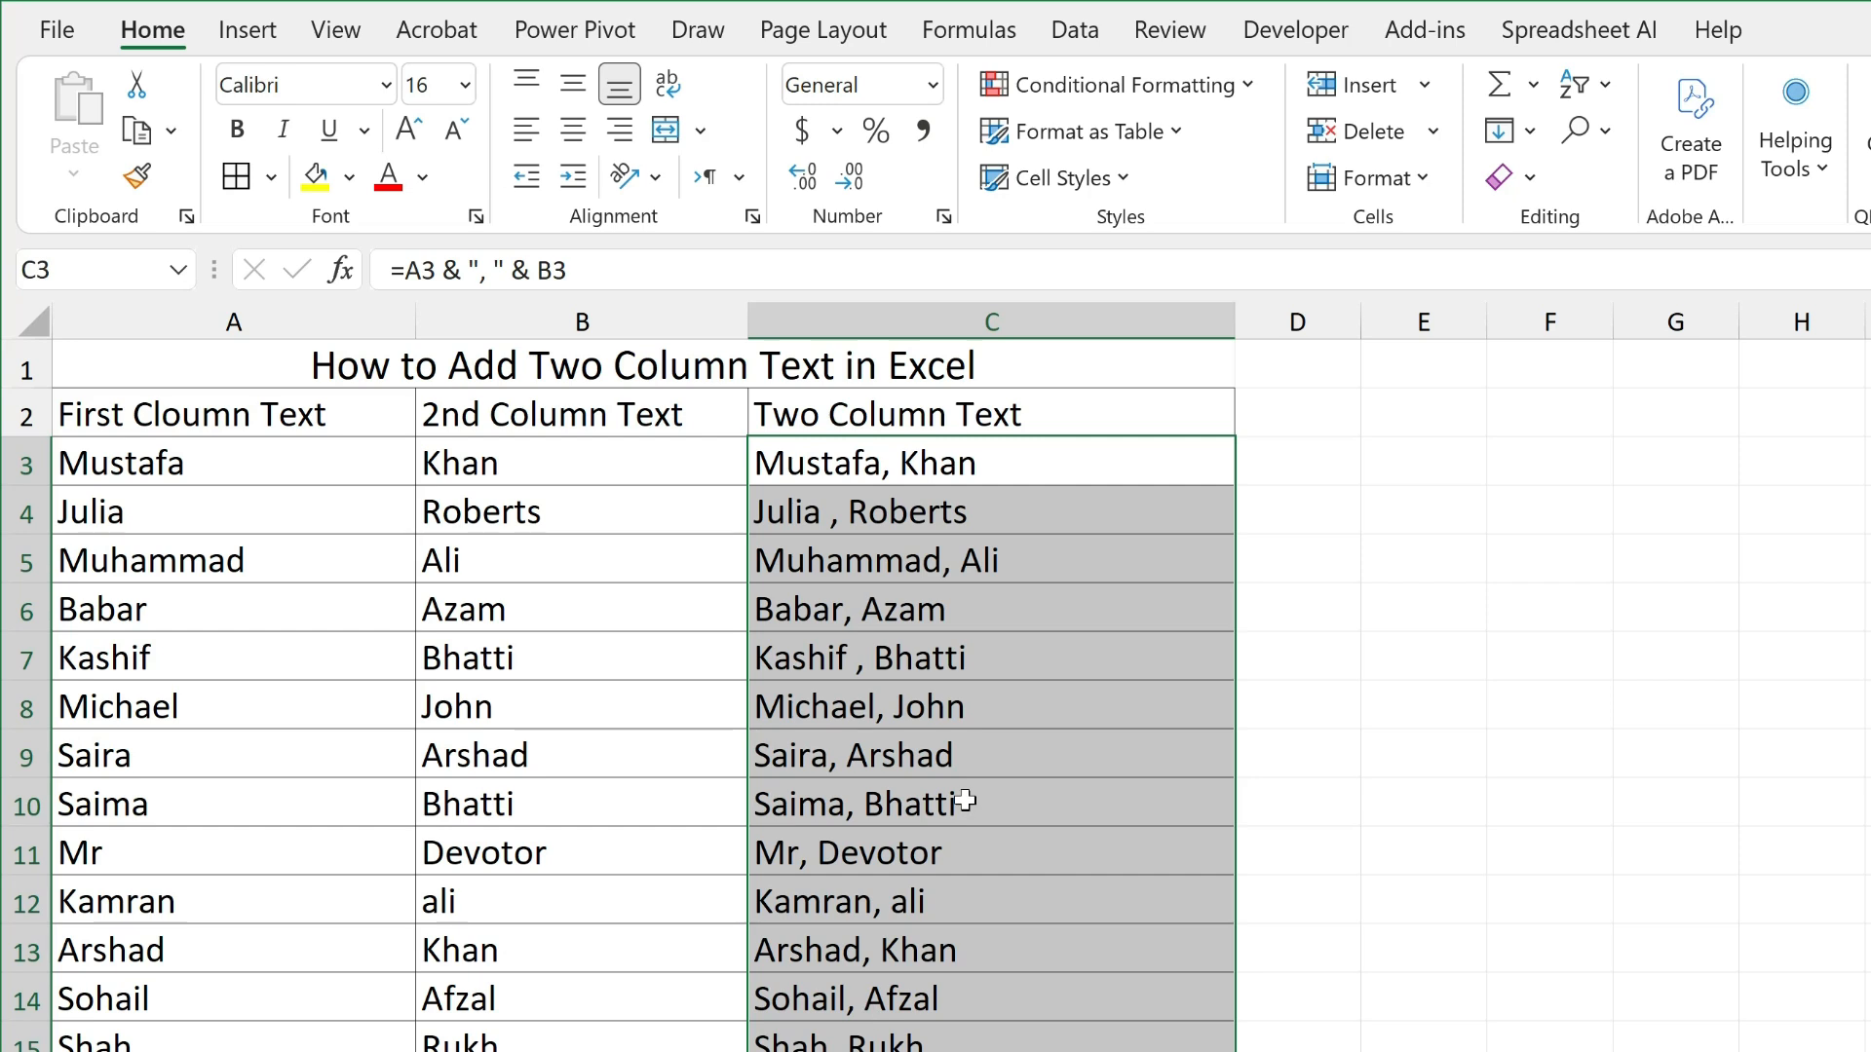
Copy the filled Two Column Text cells and paste them in place as values only, starting at C3.
key(ctrl+c)
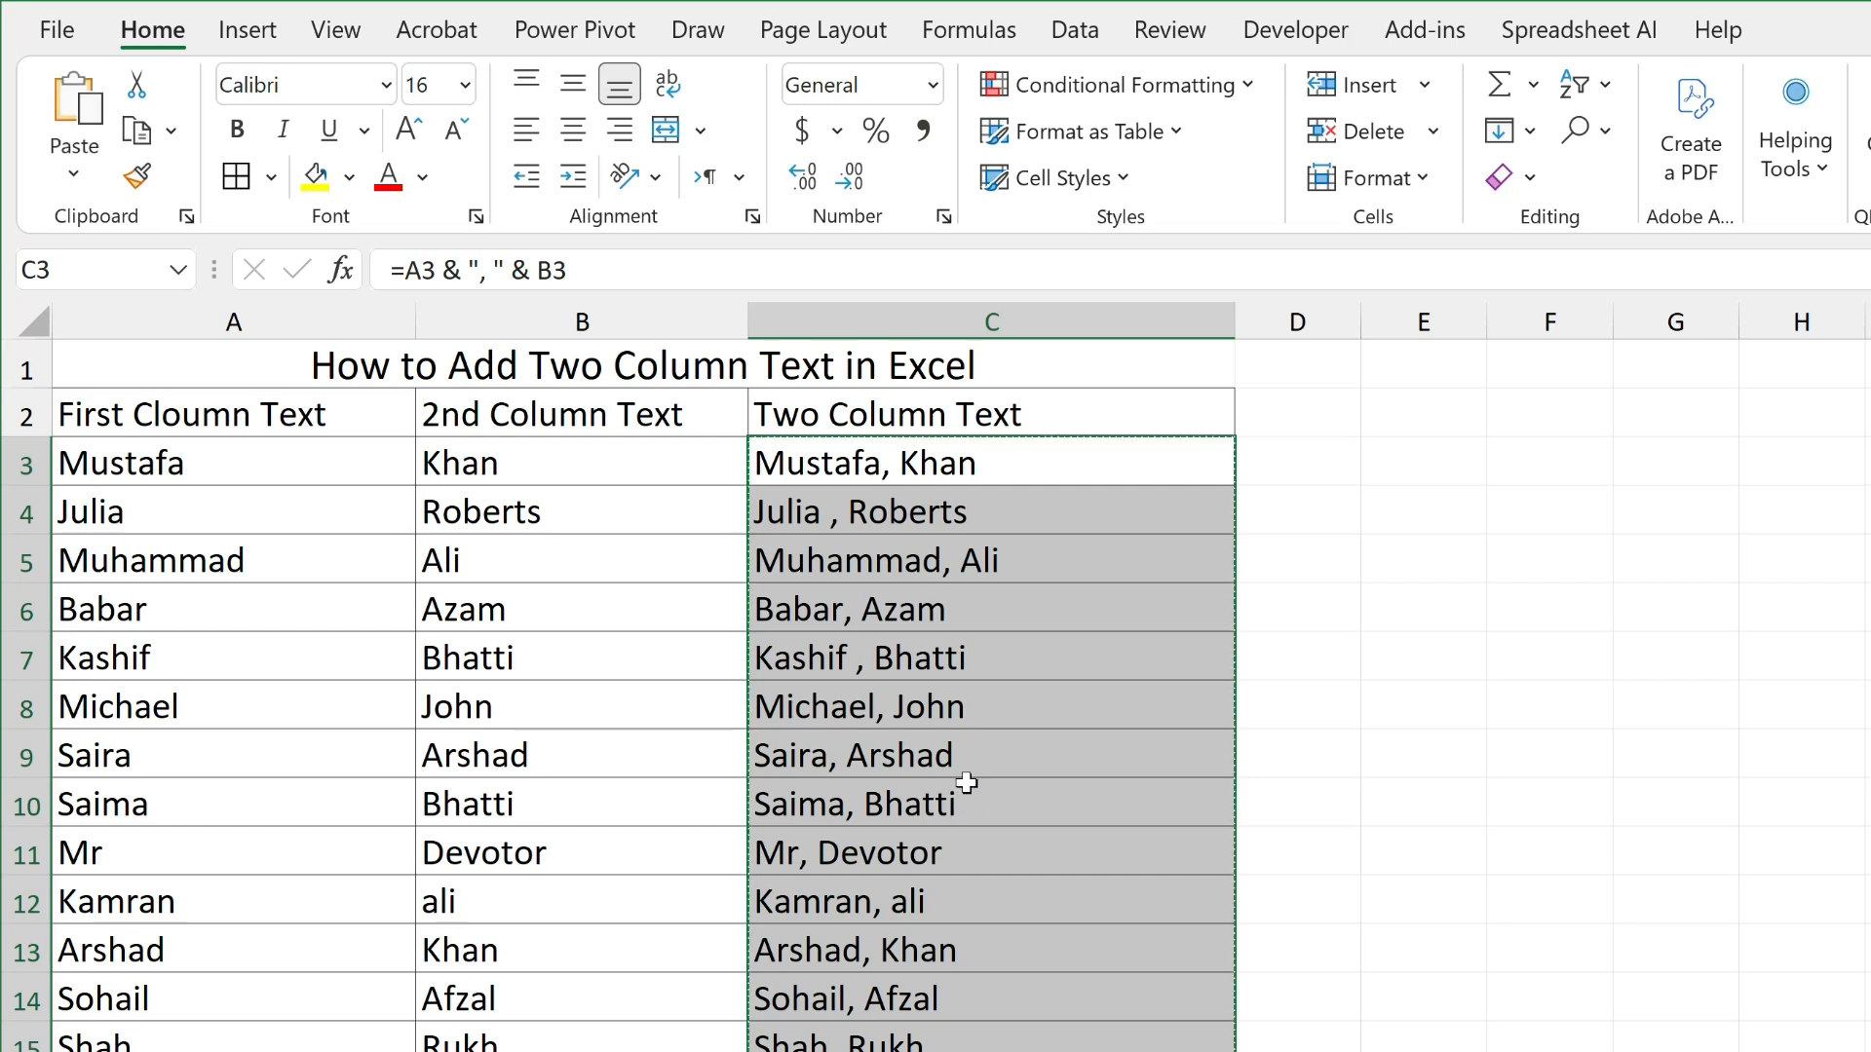
right_click(972, 465)
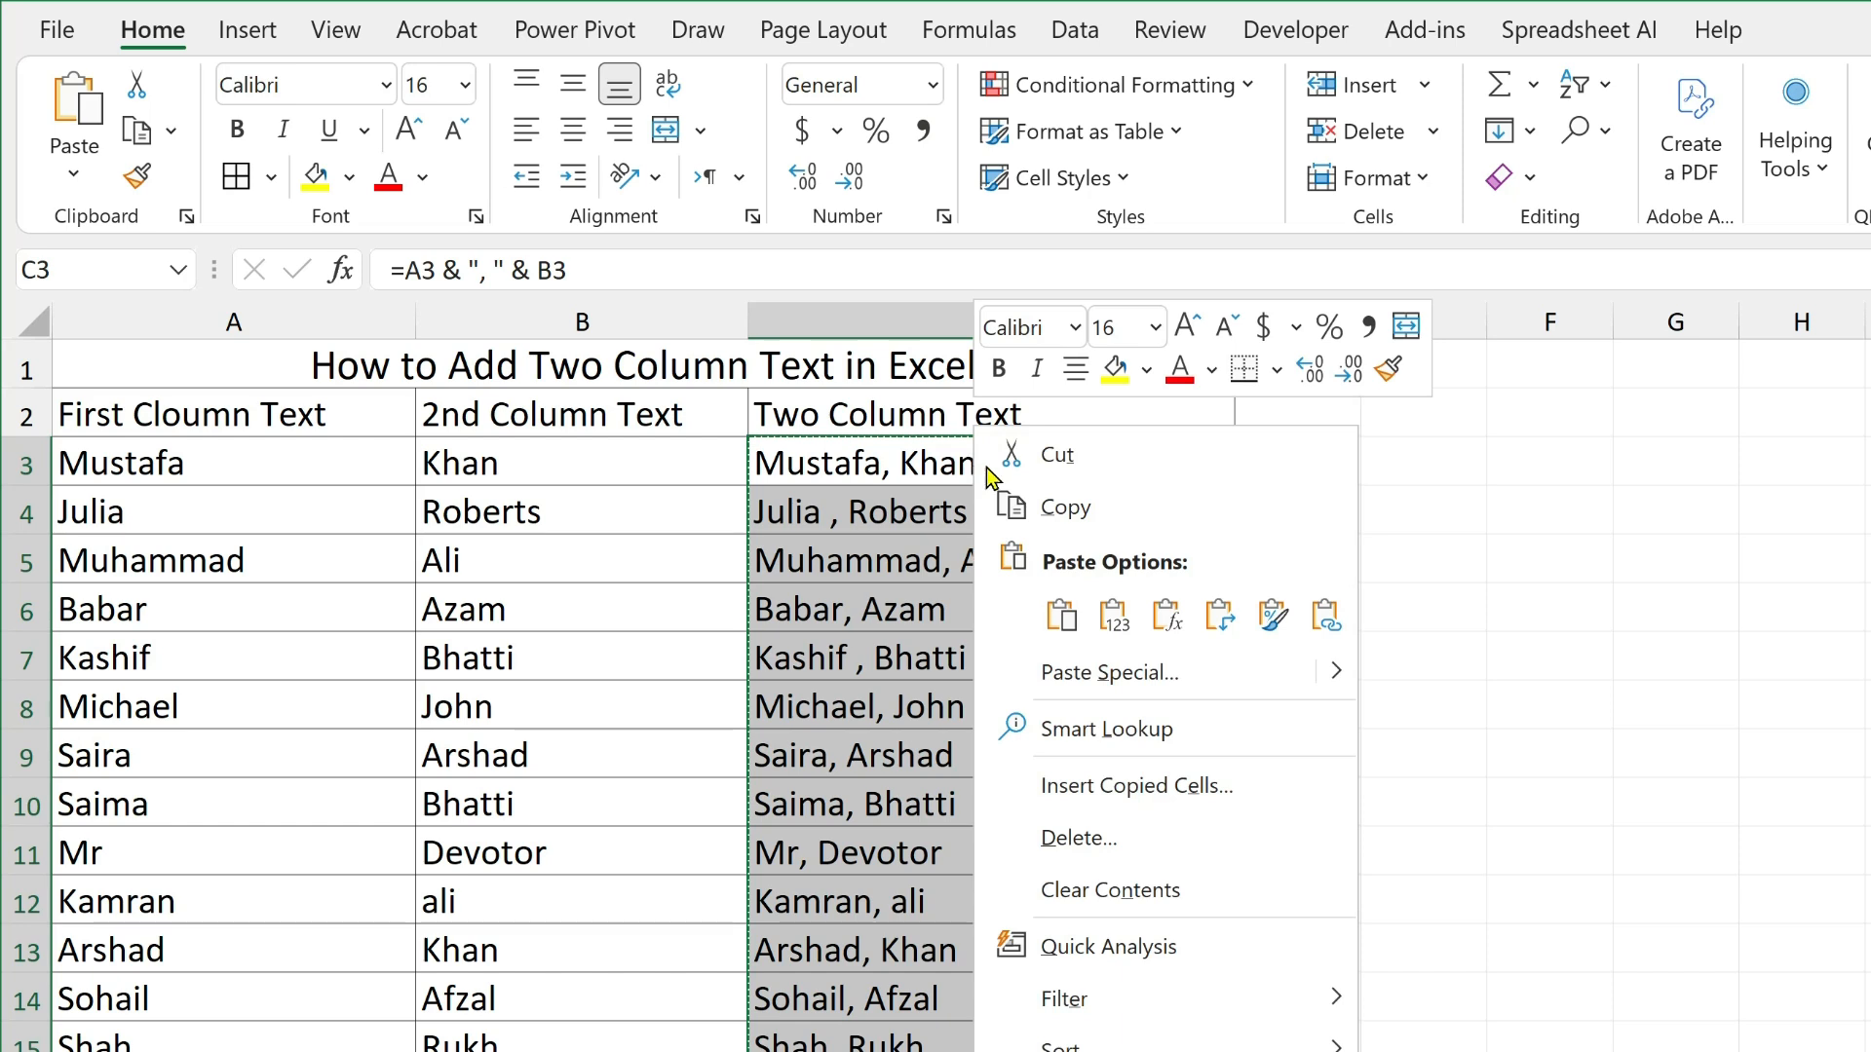
click(1109, 625)
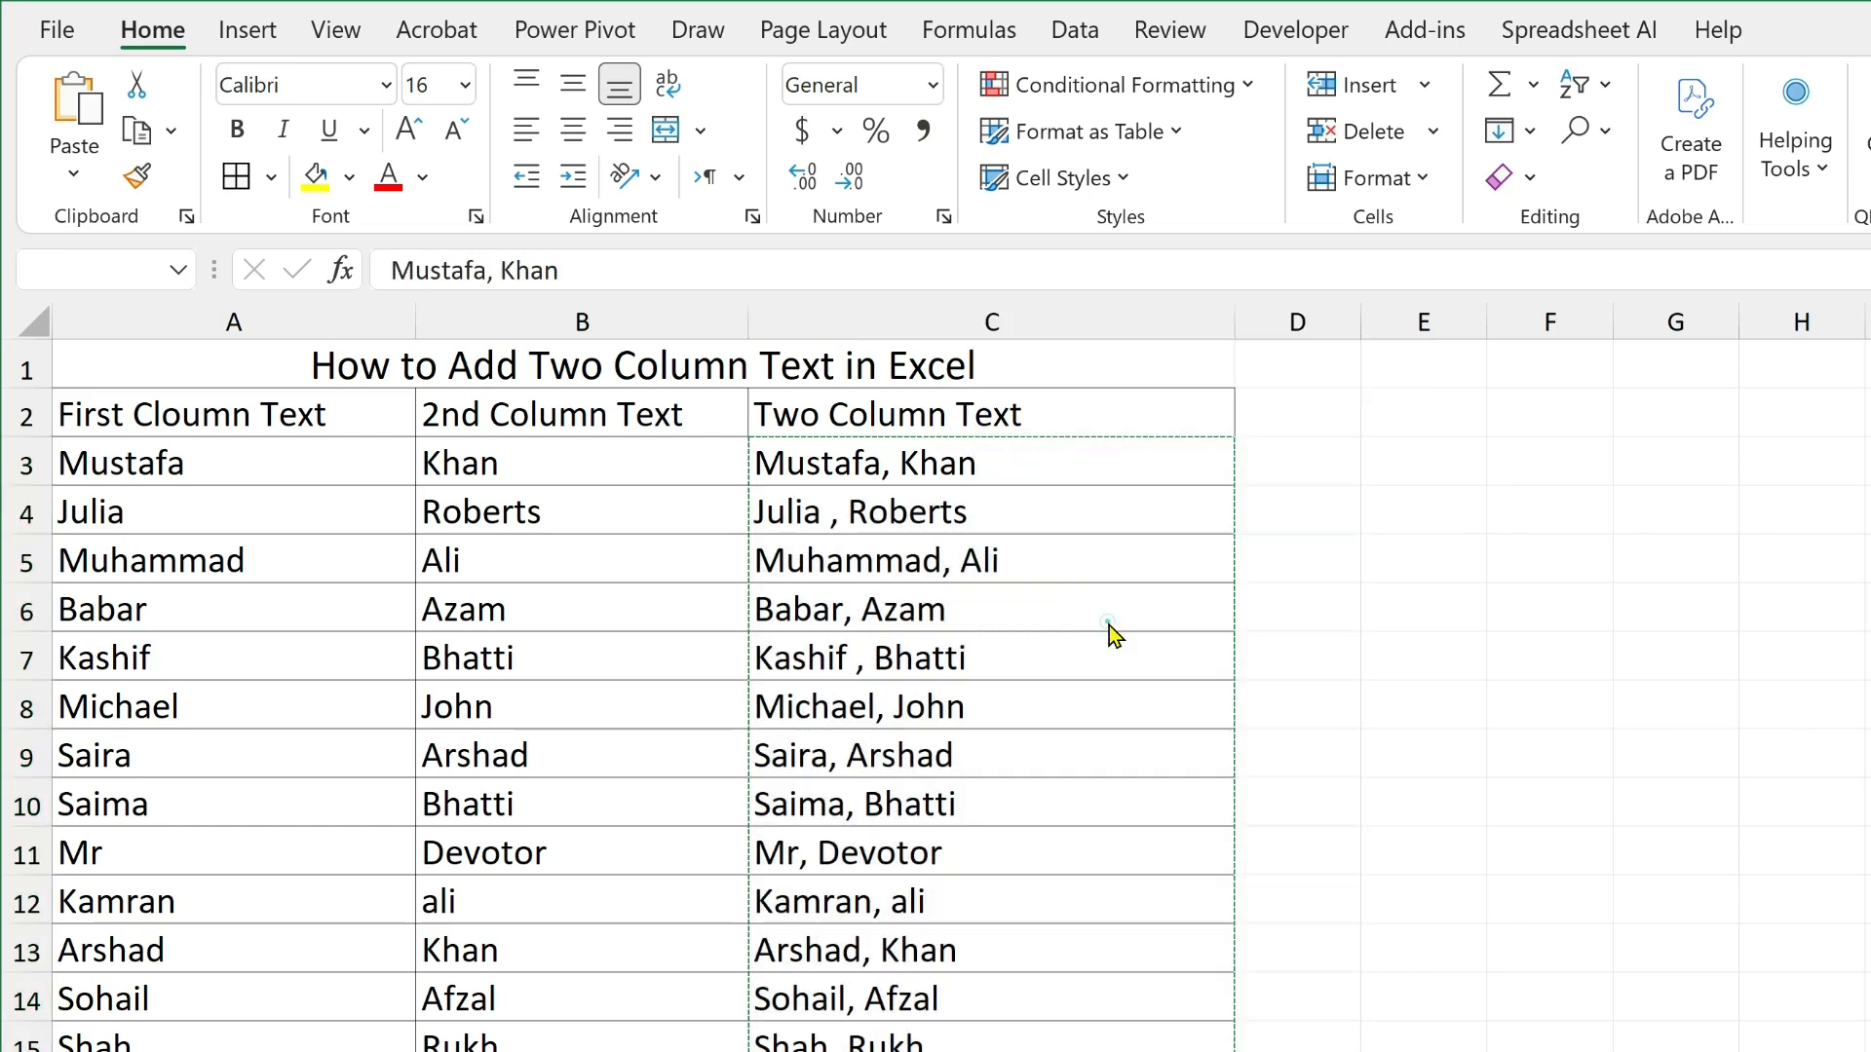
click(875, 476)
Unmerge the title cells and delete columns A and B, keeping only the Two Column Text column.
drag(234, 322, 617, 321)
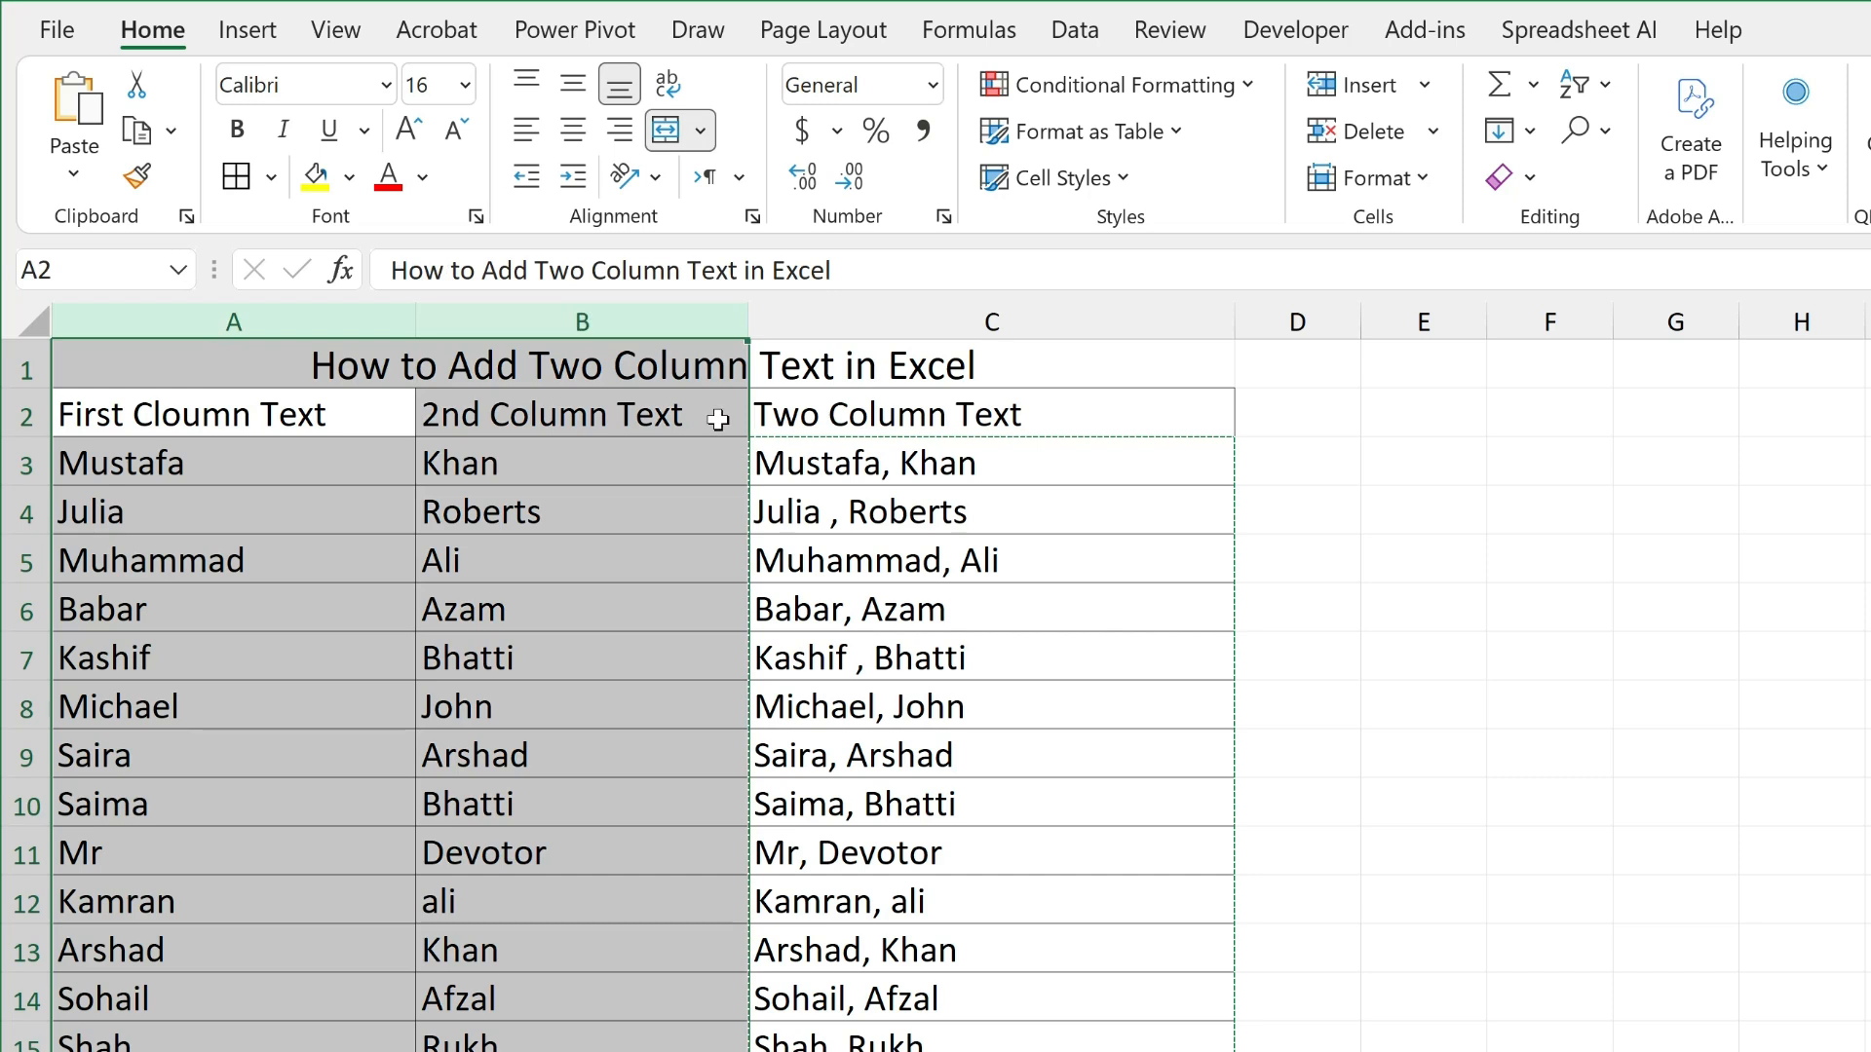
key(alt+h)
key(m)
key(u)
key(ctrl+minus)
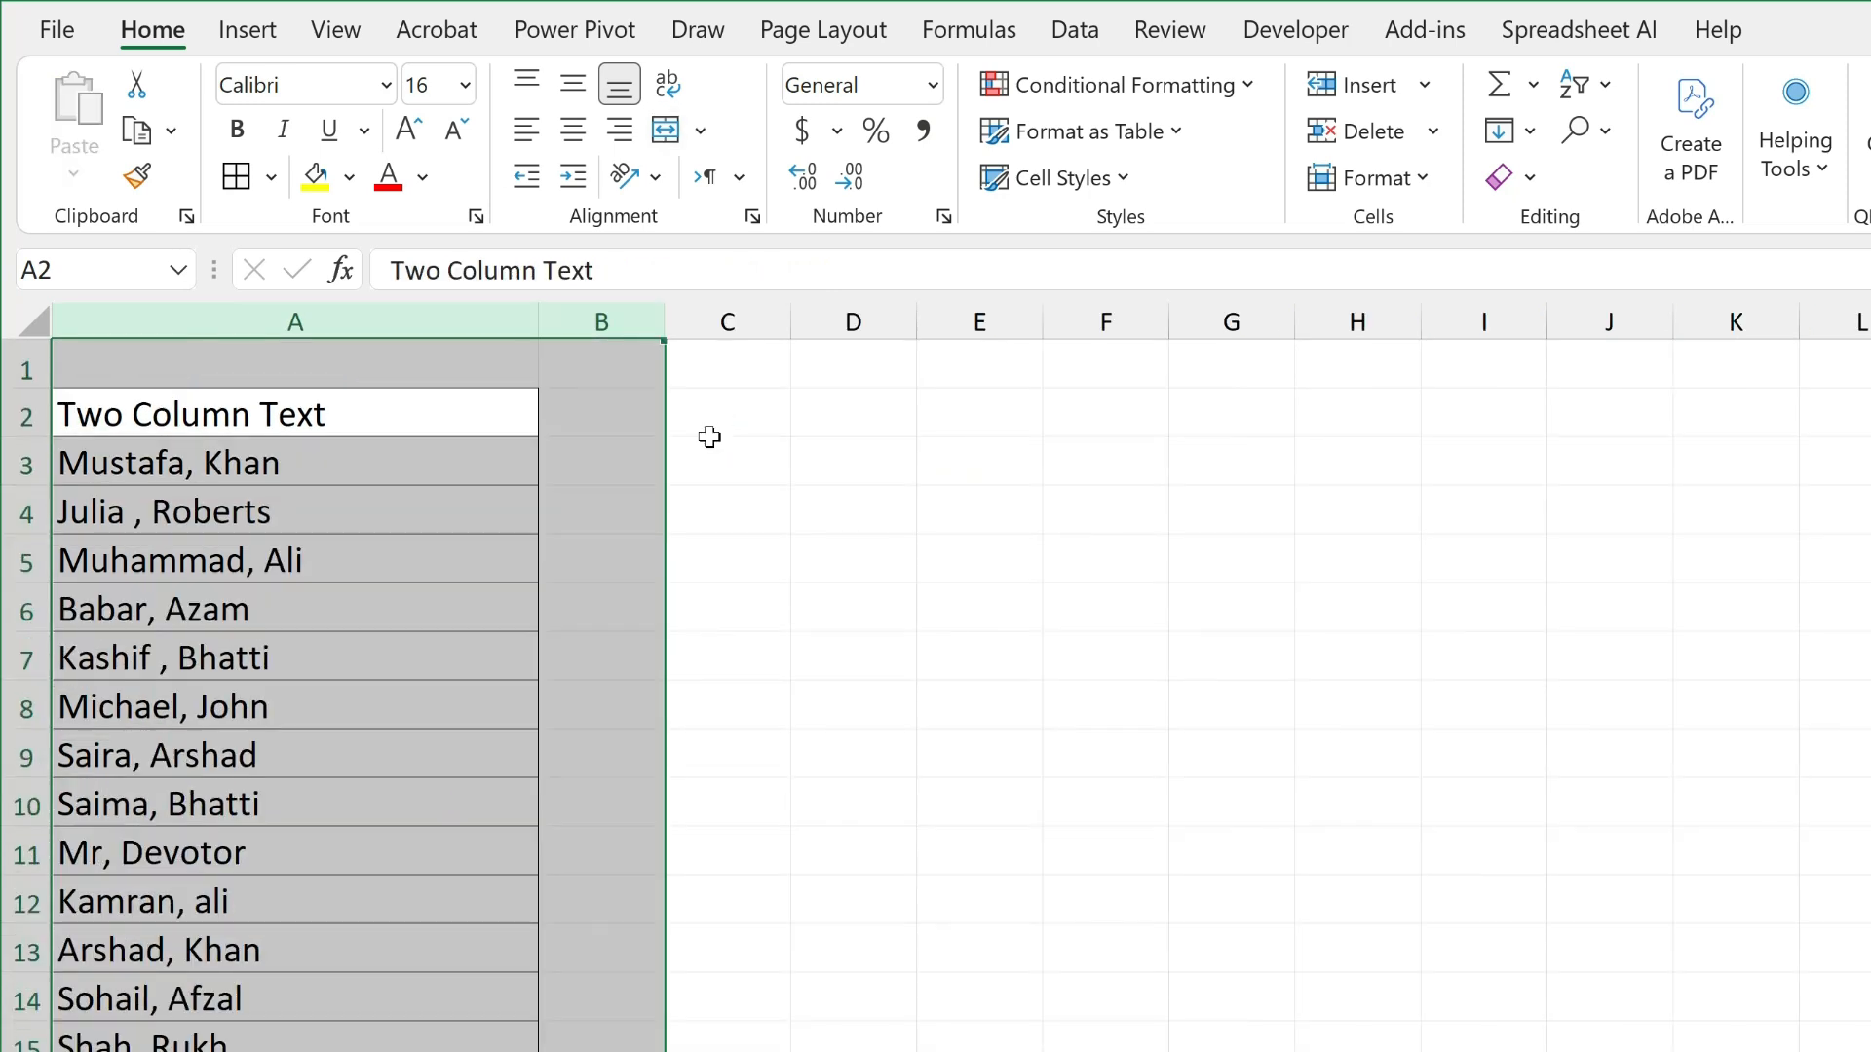
click(217, 470)
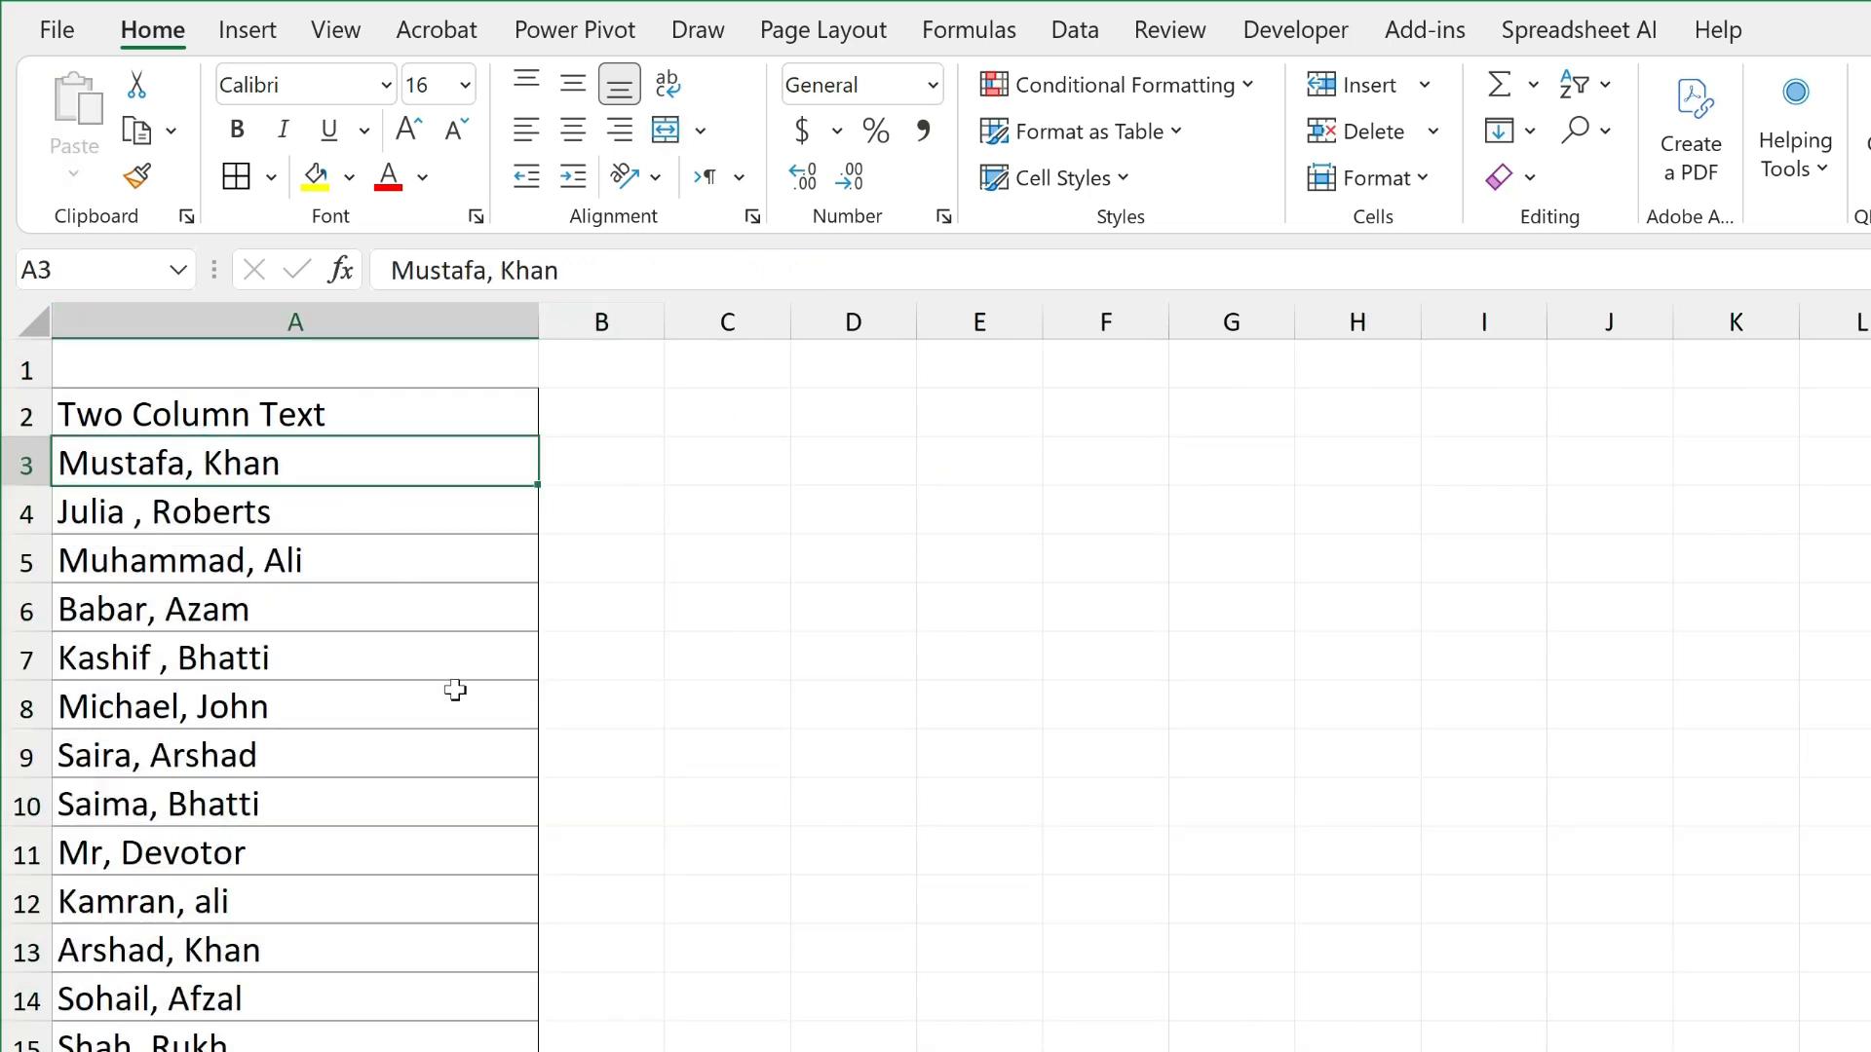